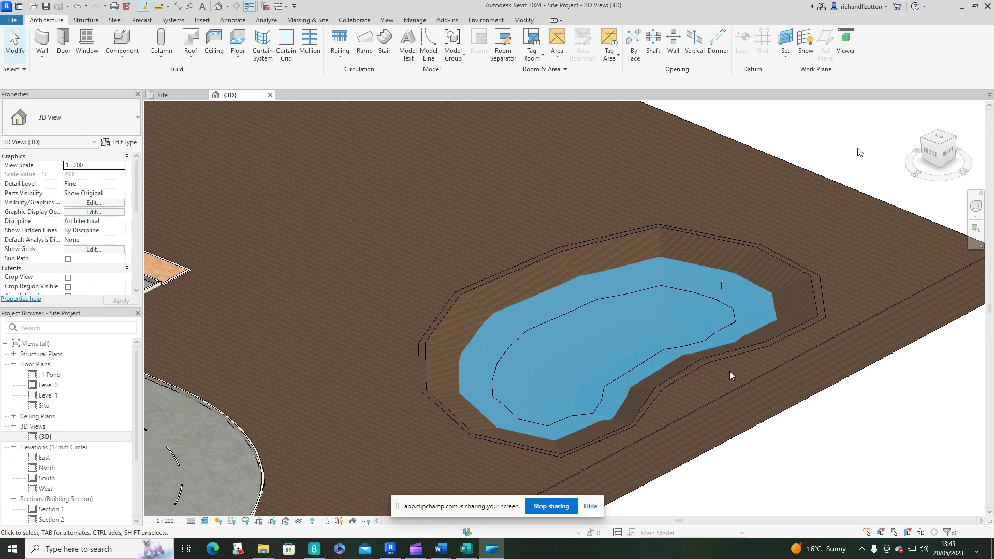
Step: Bring up the Site floor plan and select the main ground toposolid surrounding the pond
left_click(707, 386)
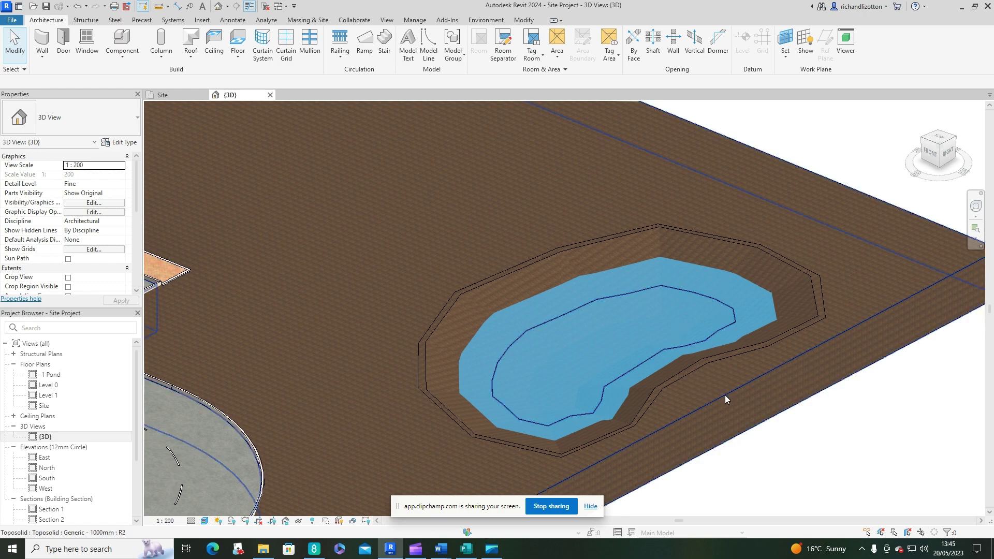
left_click(725, 396)
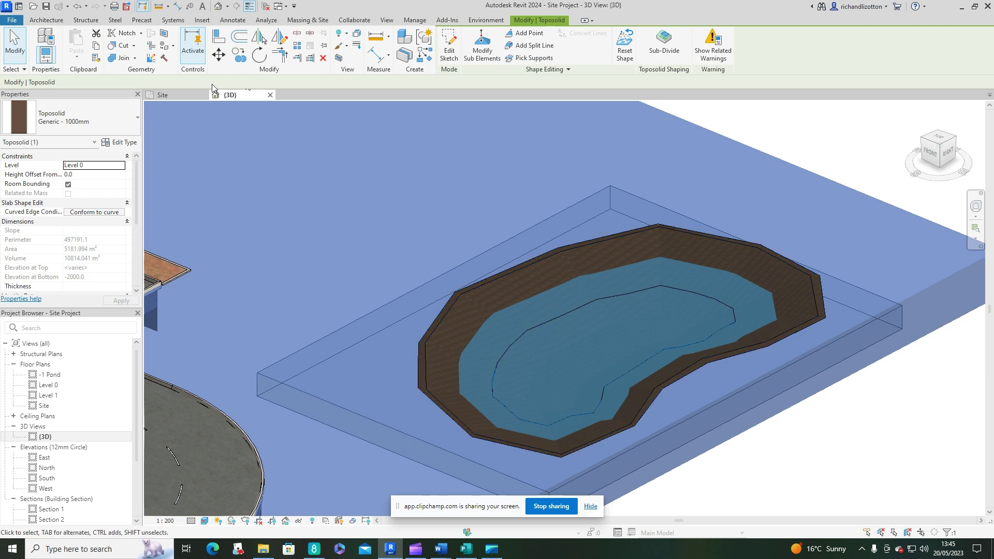
left_click(175, 96)
scroll(532, 283, "up", 2)
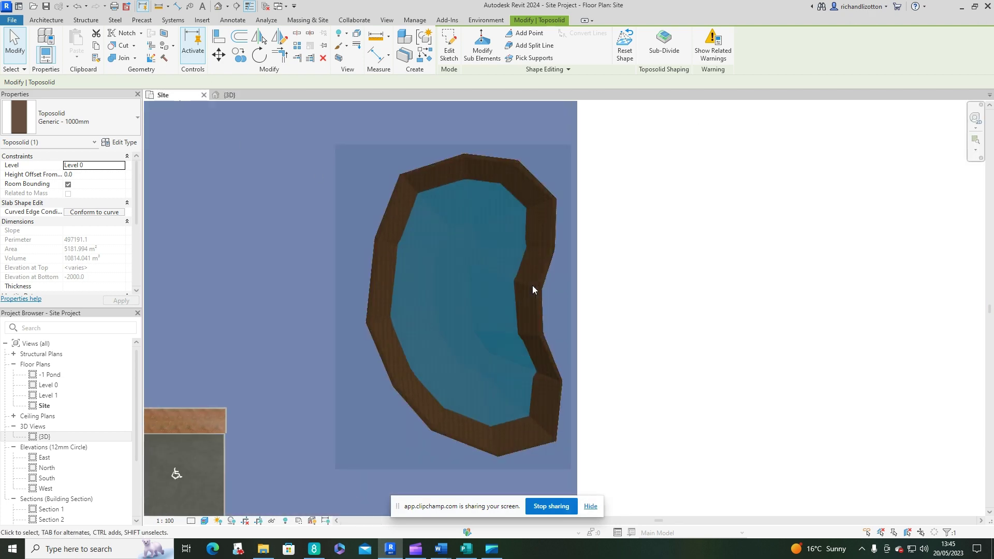
left_click(624, 269)
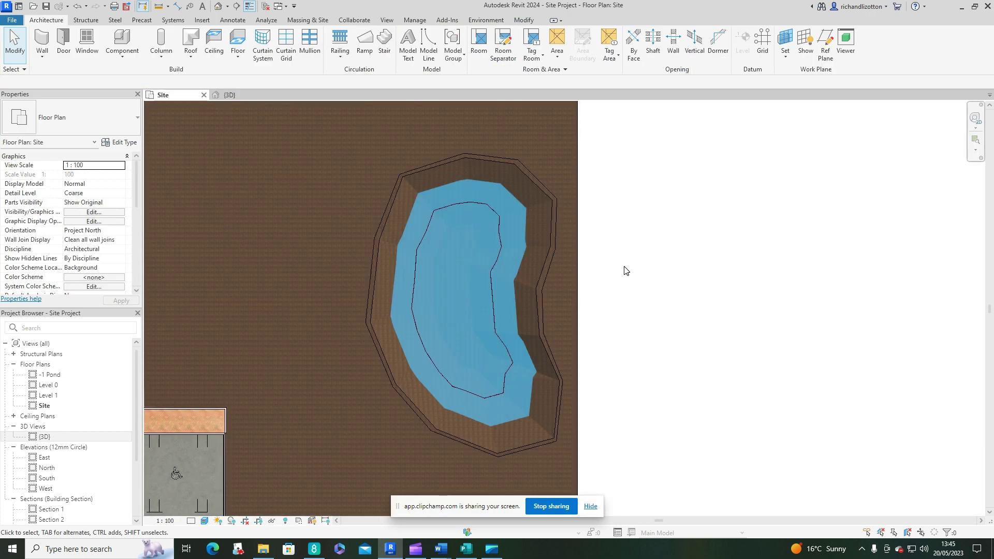
left_click(579, 204)
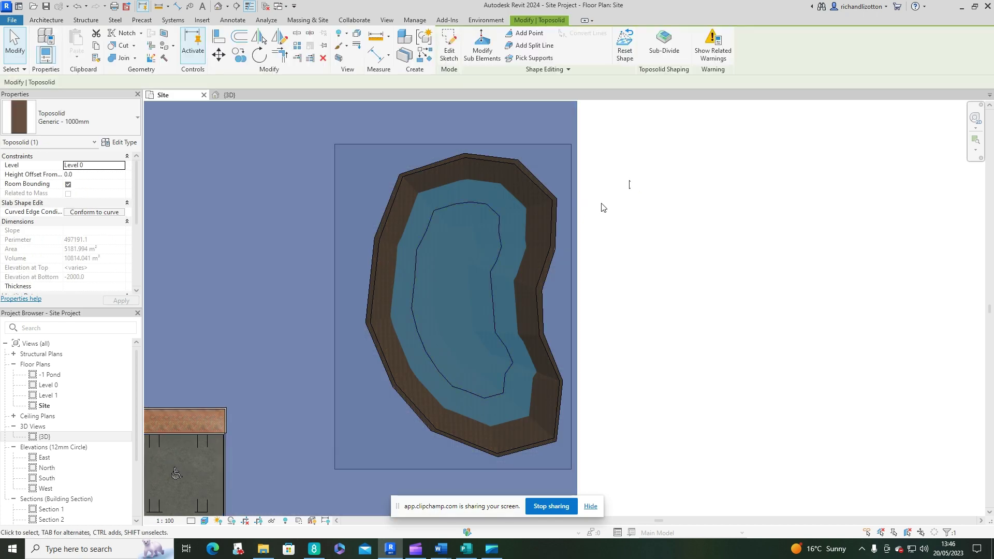
left_click(660, 46)
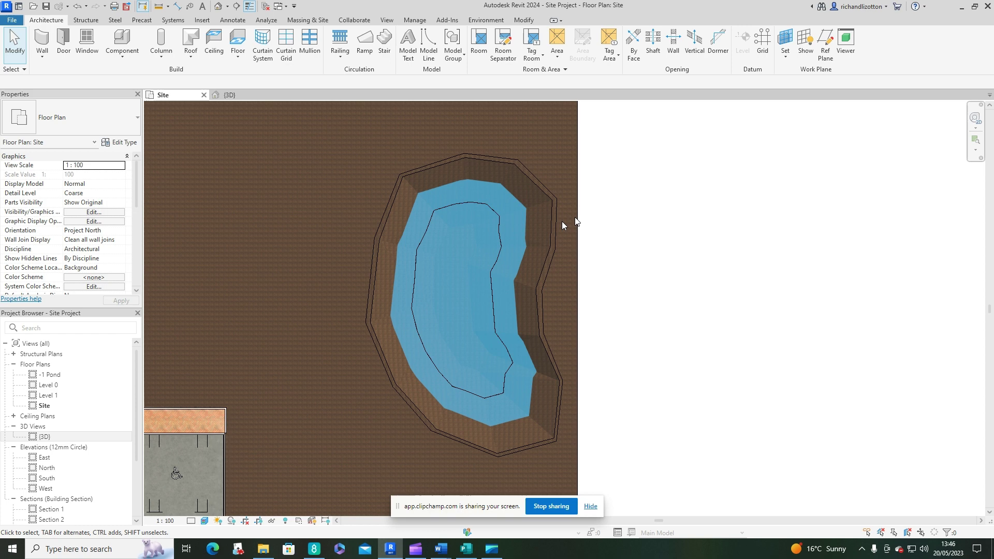
Step: Open the boundary sketch of the pond's toposolid subdivision, examine its outline along the bank, and finish the sketch
left_click(556, 223)
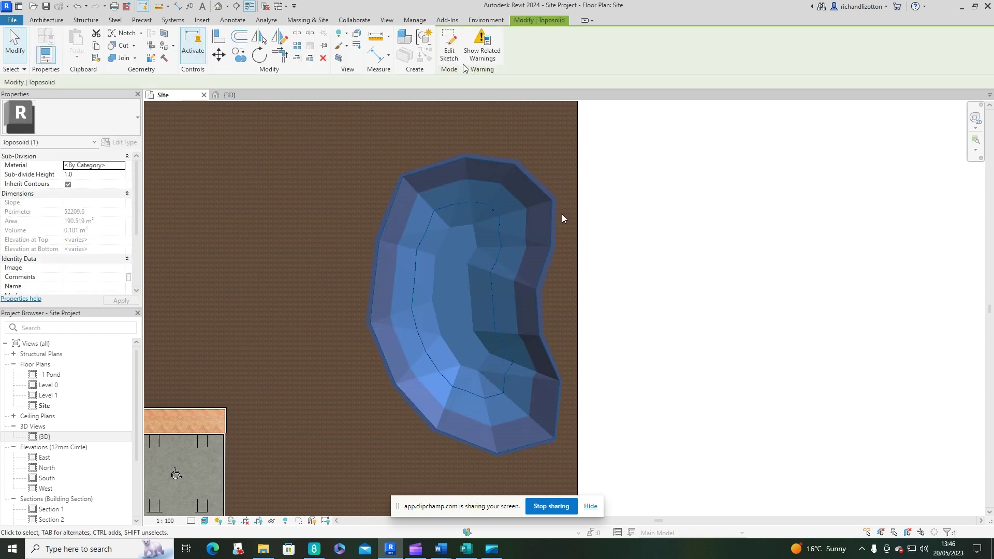
left_click(452, 48)
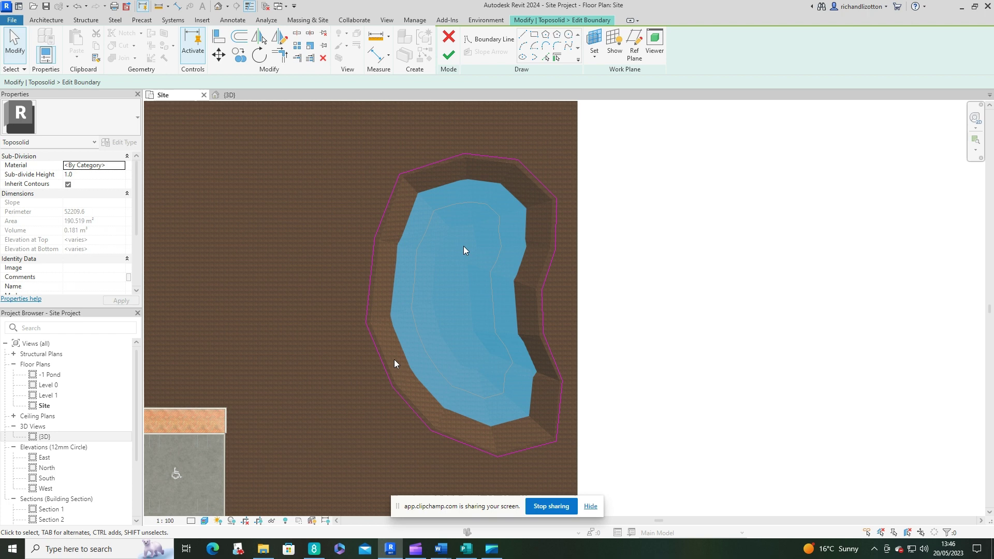
scroll(484, 303, "up", 1)
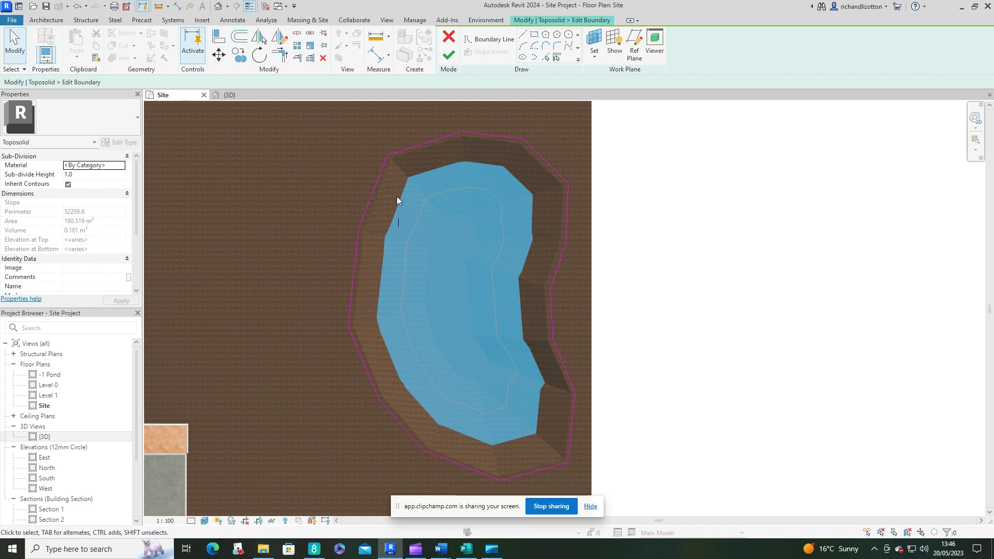
scroll(388, 213, "up", 1)
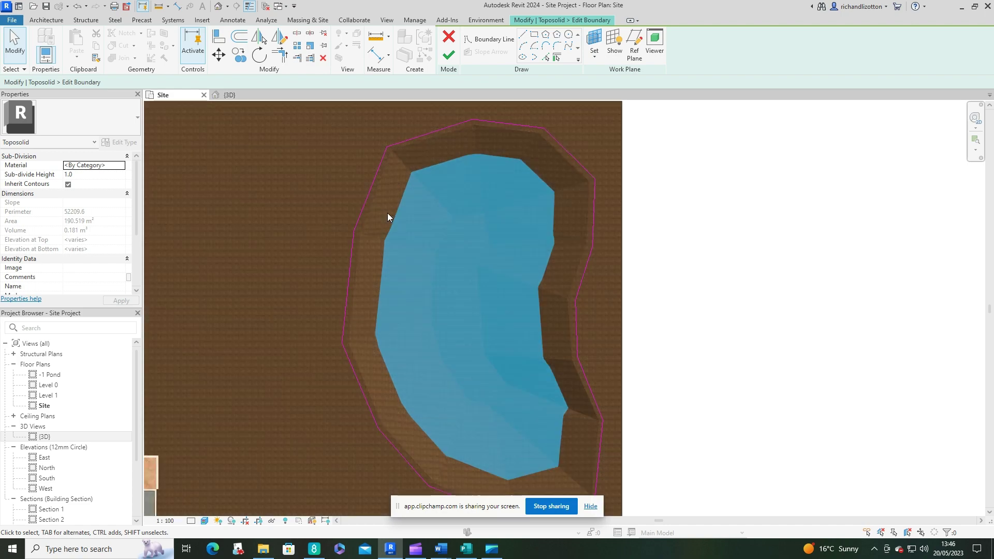
scroll(387, 213, "up", 2)
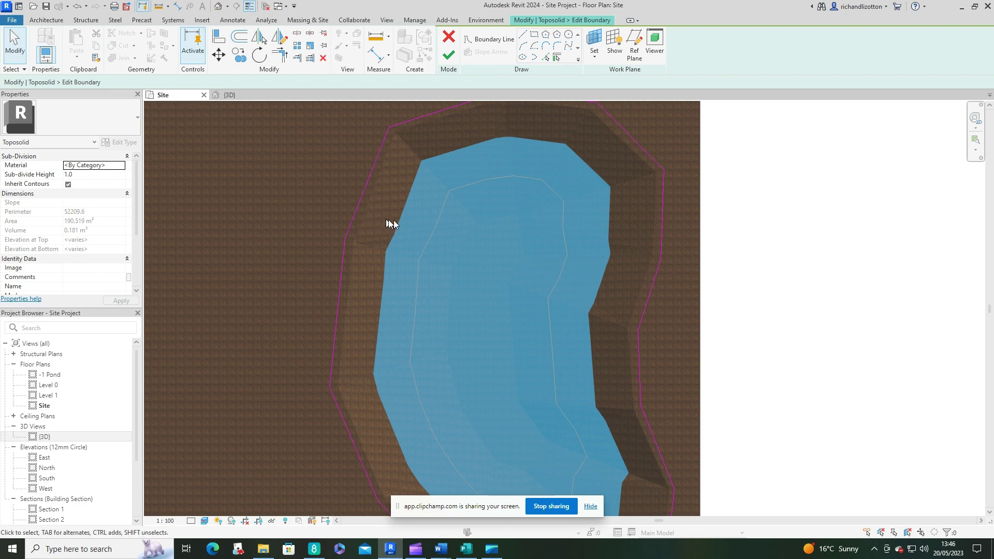
scroll(381, 218, "down", 3)
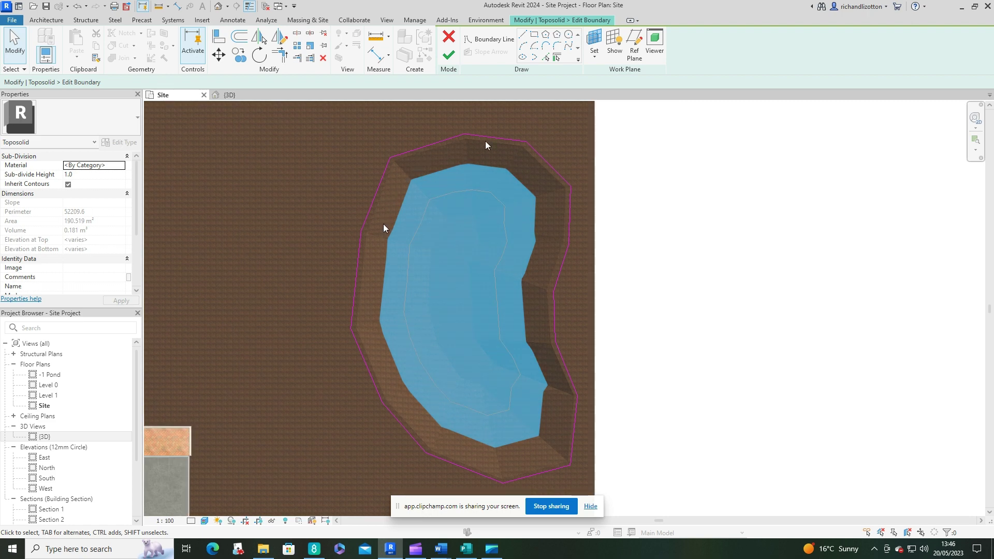
middle_click_drag(542, 335, 552, 321)
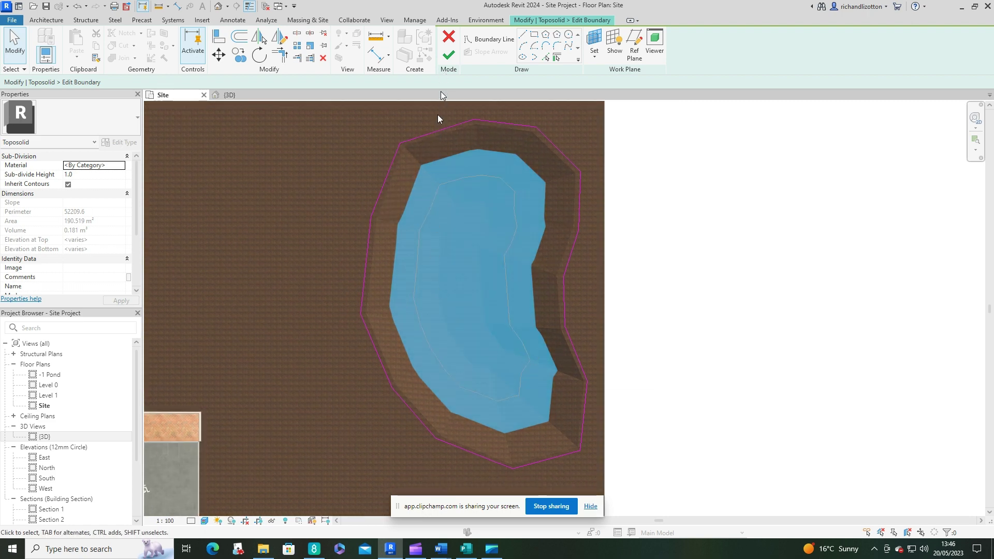
left_click(448, 55)
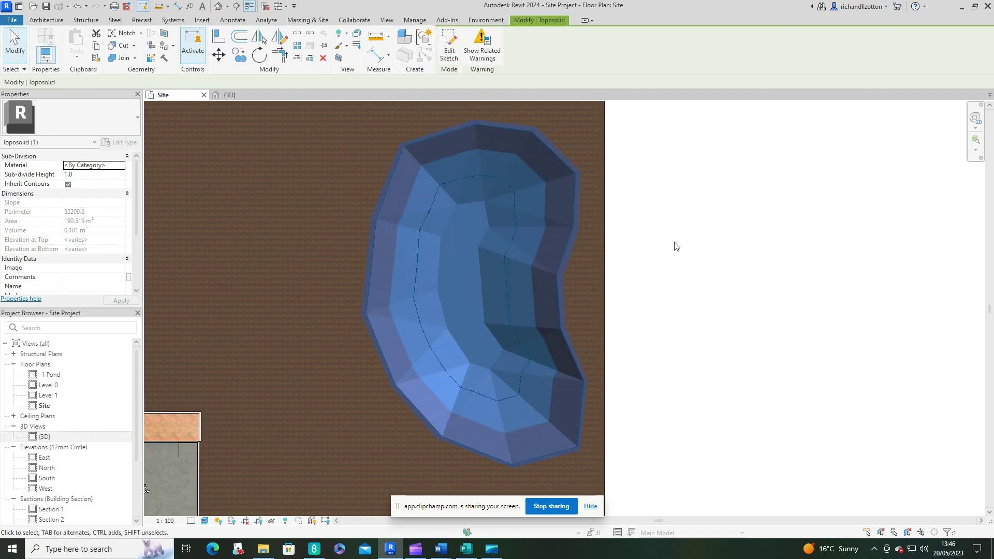
left_click(713, 255)
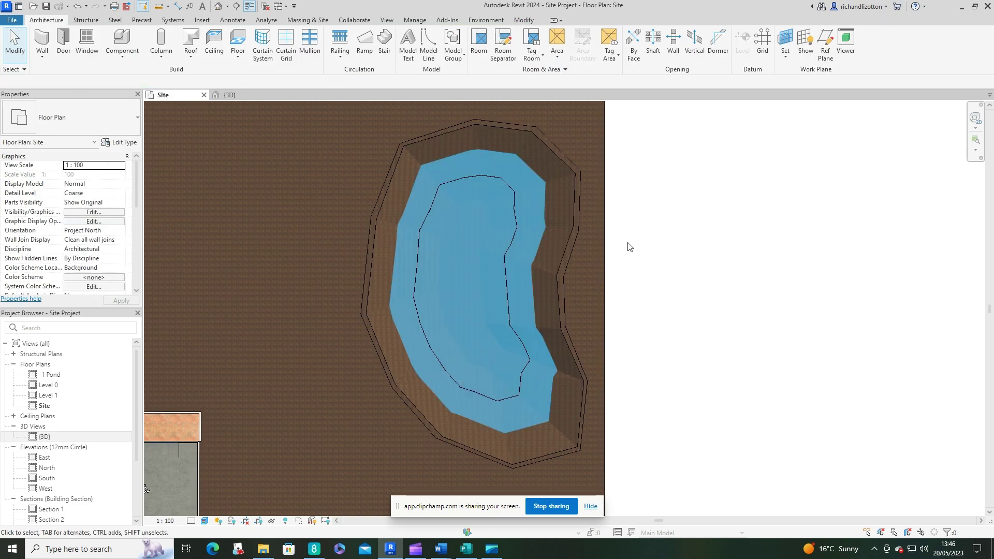
Step: In the ground toposolid's type structure, insert a layer above the core boundary with the function Finish 1 [4]
left_click(605, 263)
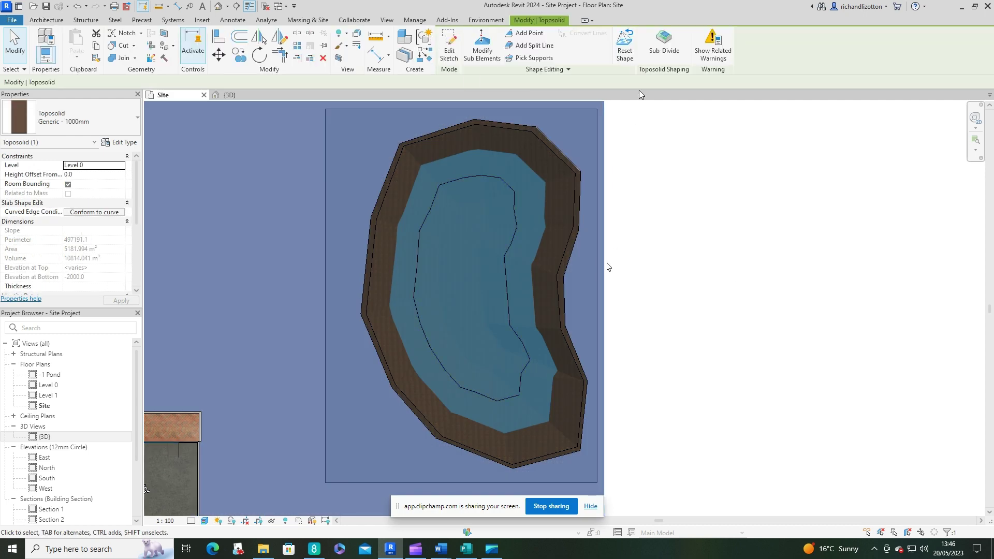
left_click(118, 142)
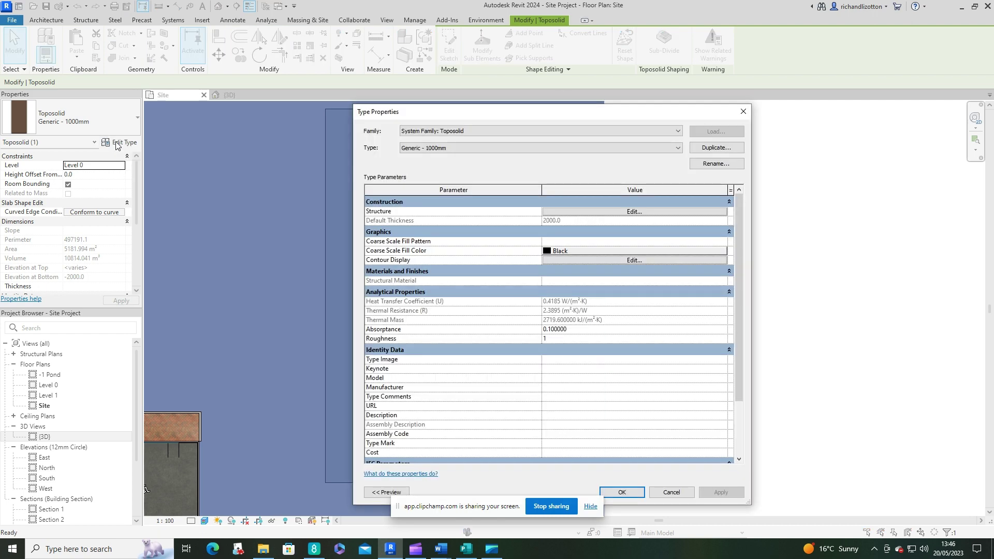
left_click(628, 212)
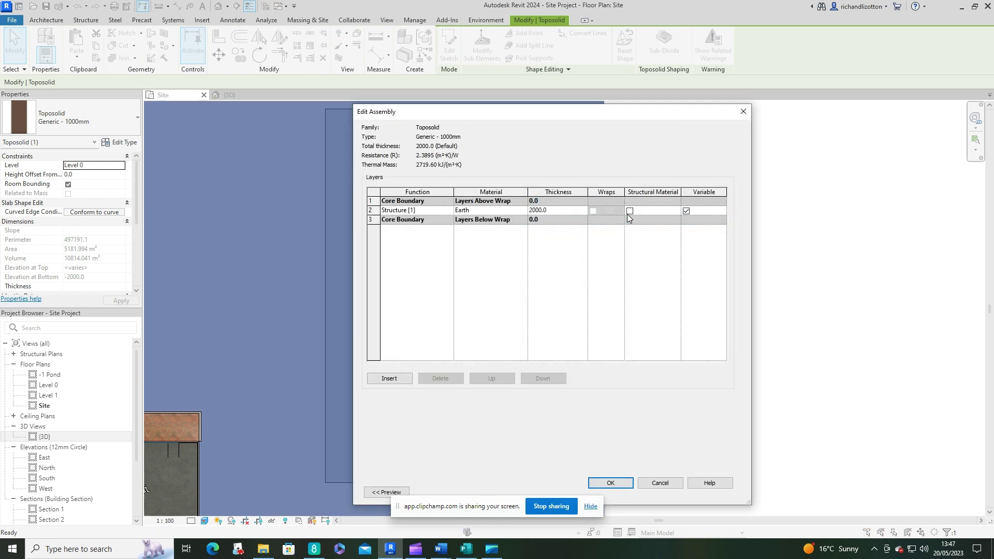
left_click(538, 212)
left_click(374, 201)
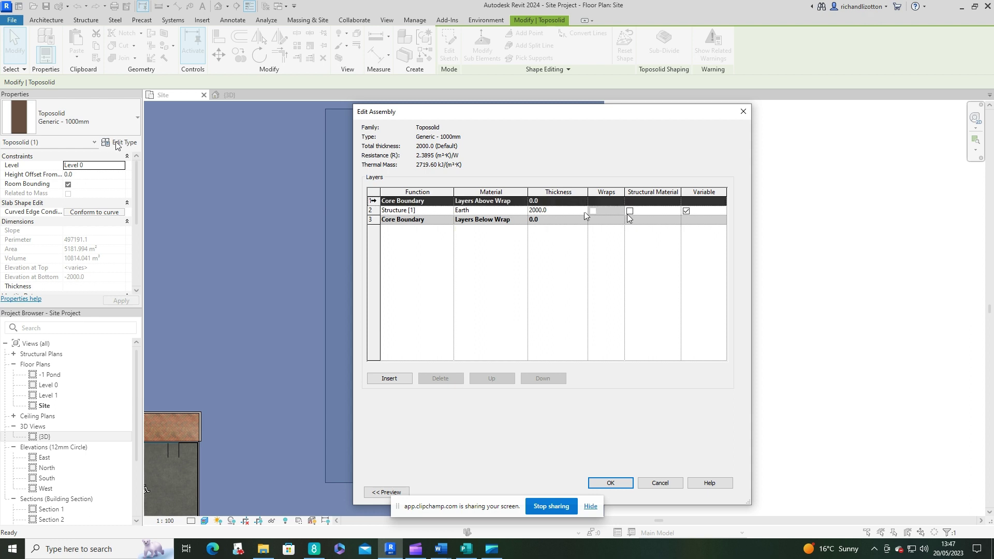
left_click(389, 379)
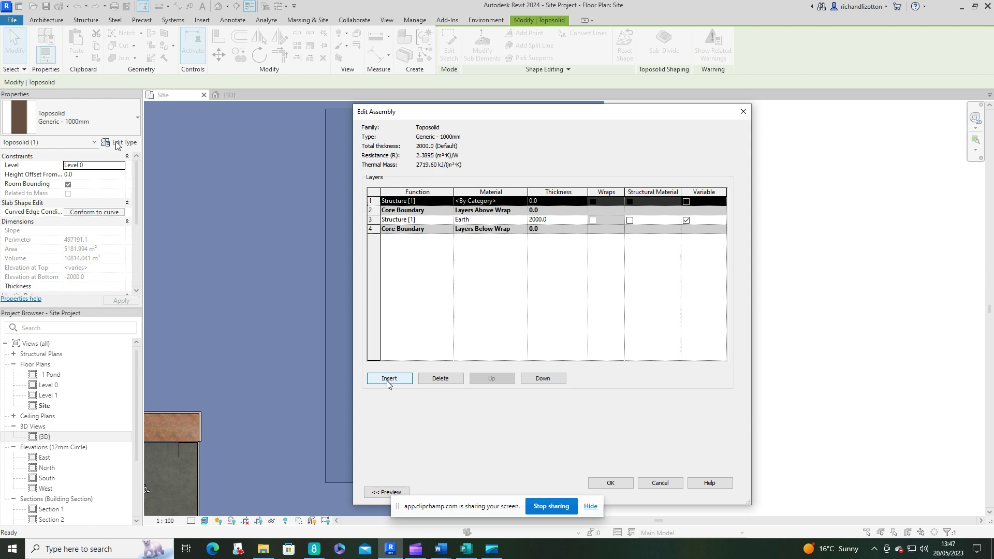
left_click(445, 202)
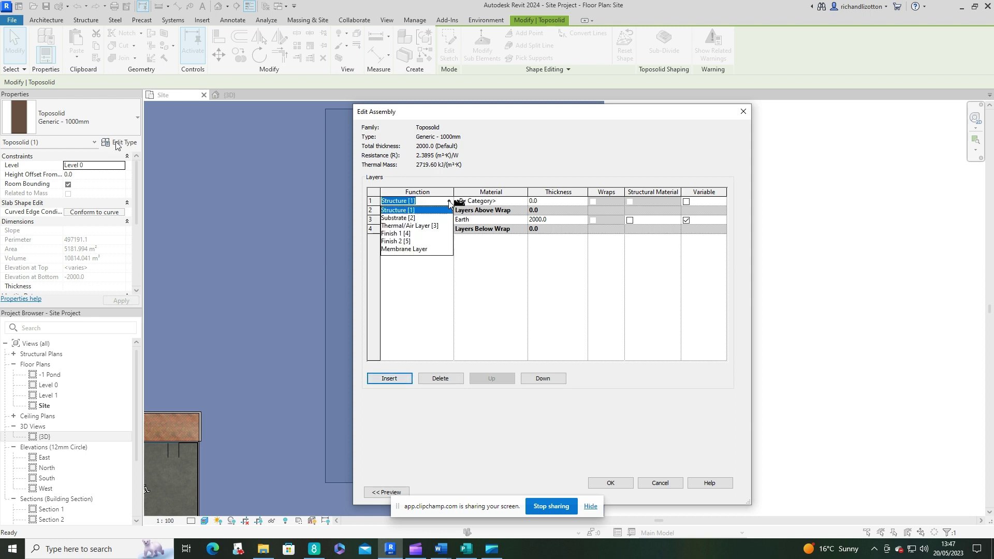
left_click(406, 233)
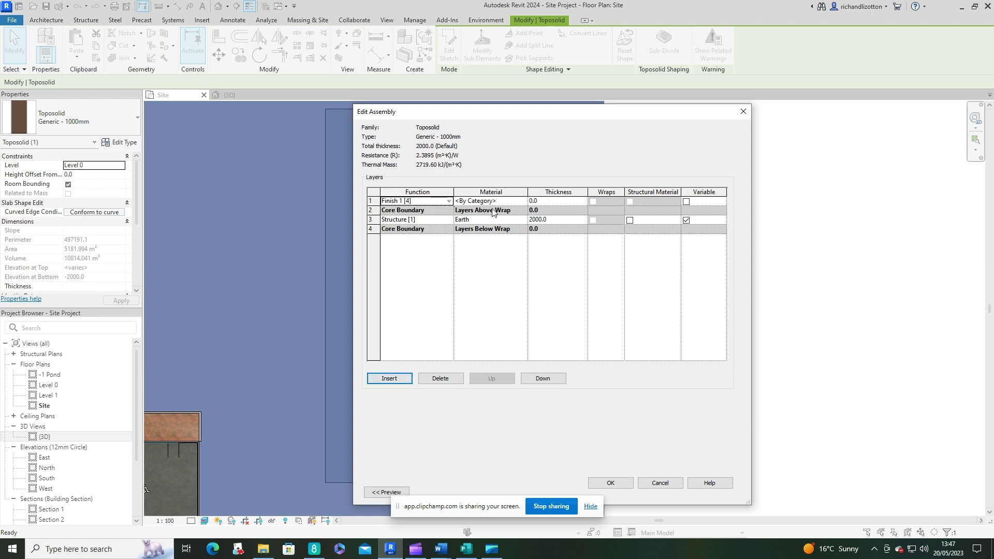
Step: Find the Grass material in the project materials and assign it to the Finish 1 layer
left_click(516, 201)
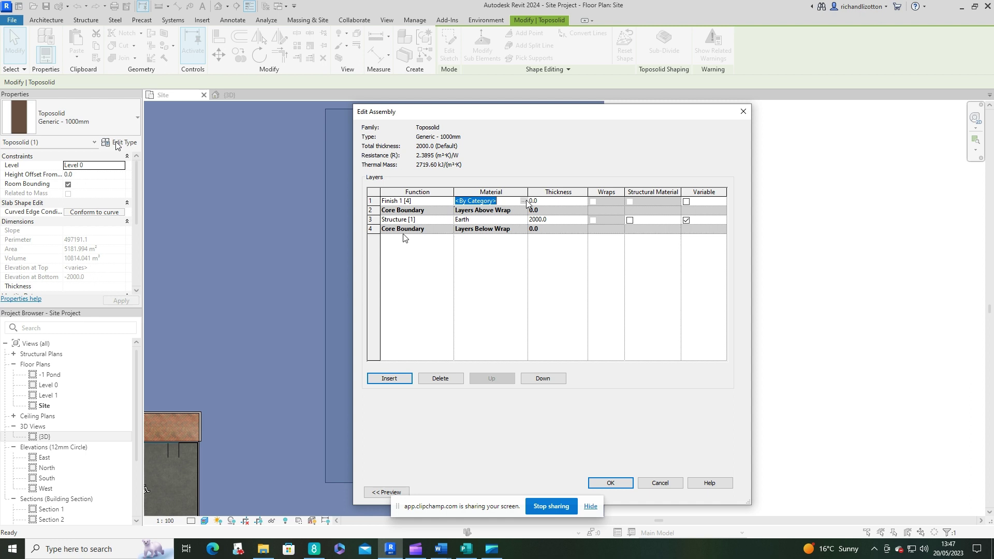
left_click(523, 202)
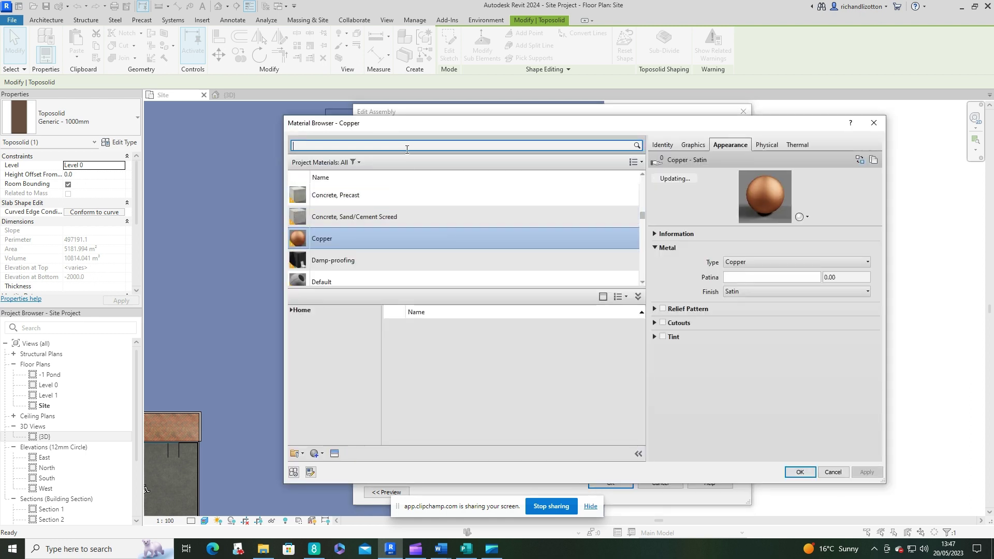
type("gras")
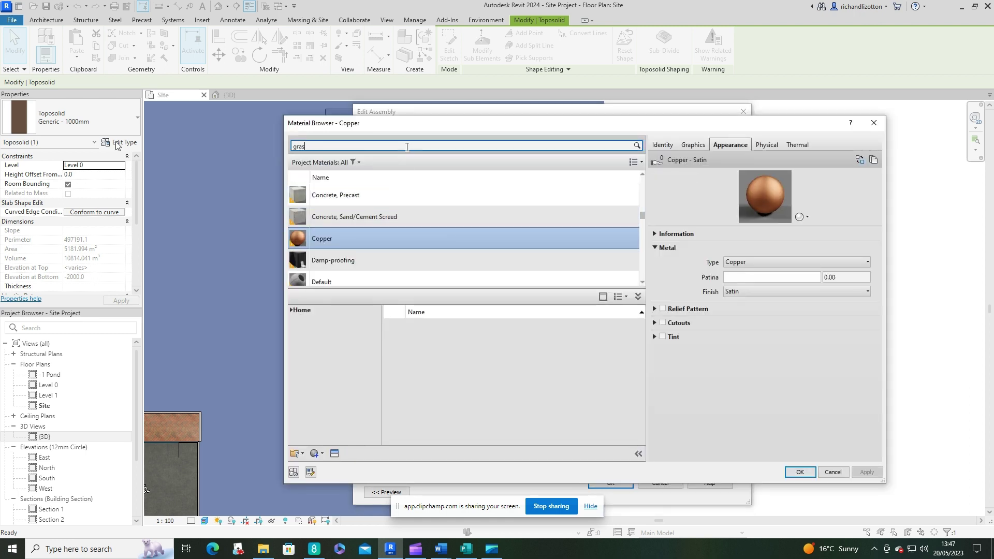
type("s")
left_click(399, 208)
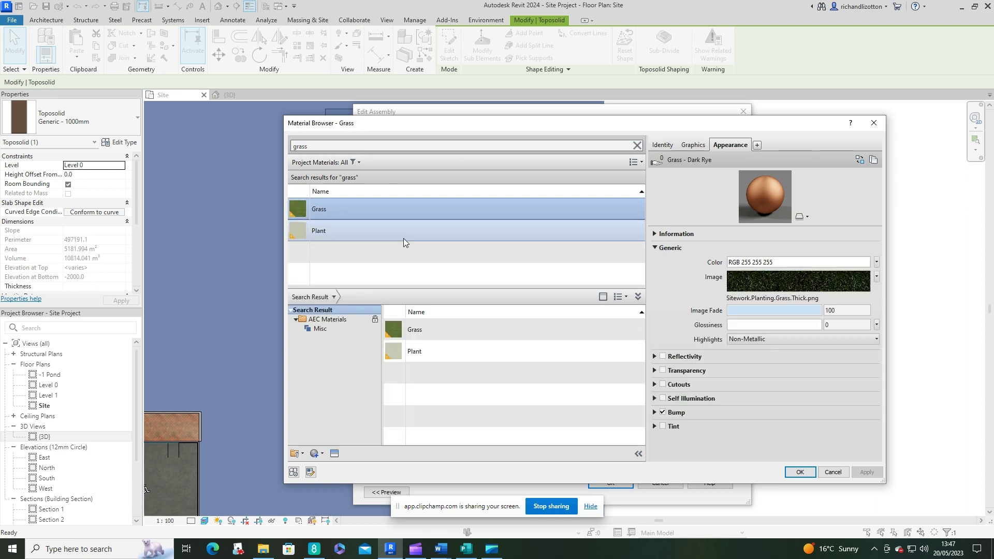
left_click(806, 473)
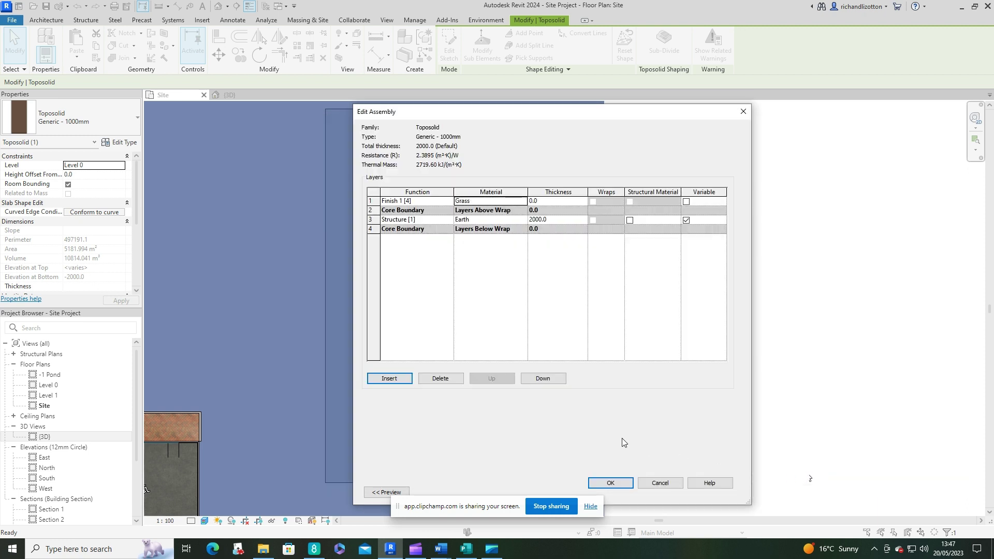
Step: Set the Grass layer's thickness to 25 mm, accept the assembly and type properties, and deselect the toposolid
left_click(541, 203)
type("25")
left_click(609, 482)
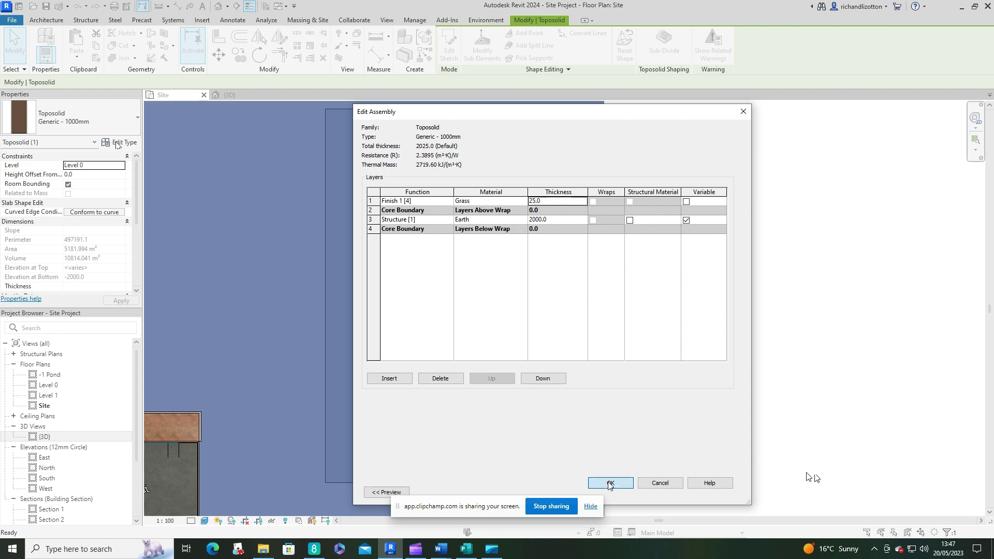
left_click(624, 492)
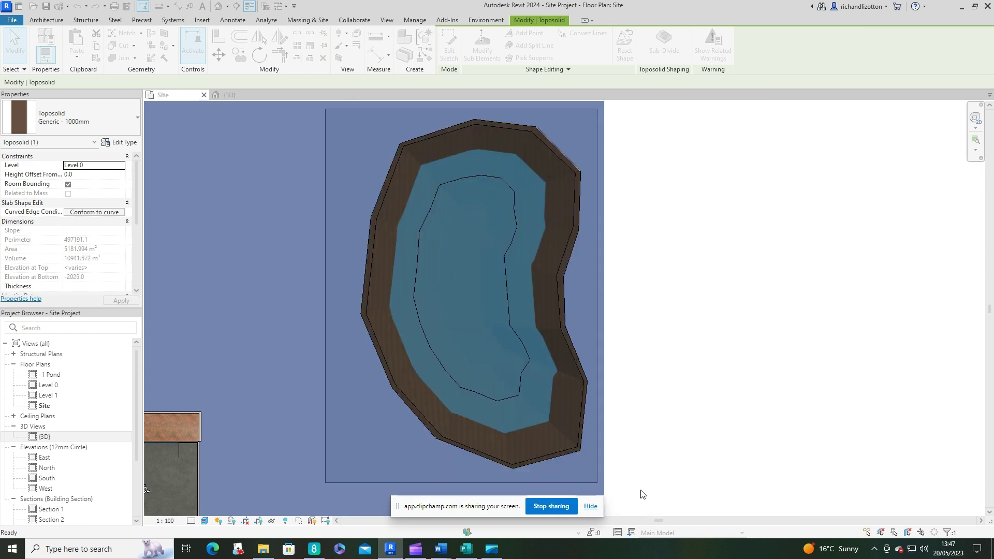
left_click(695, 289)
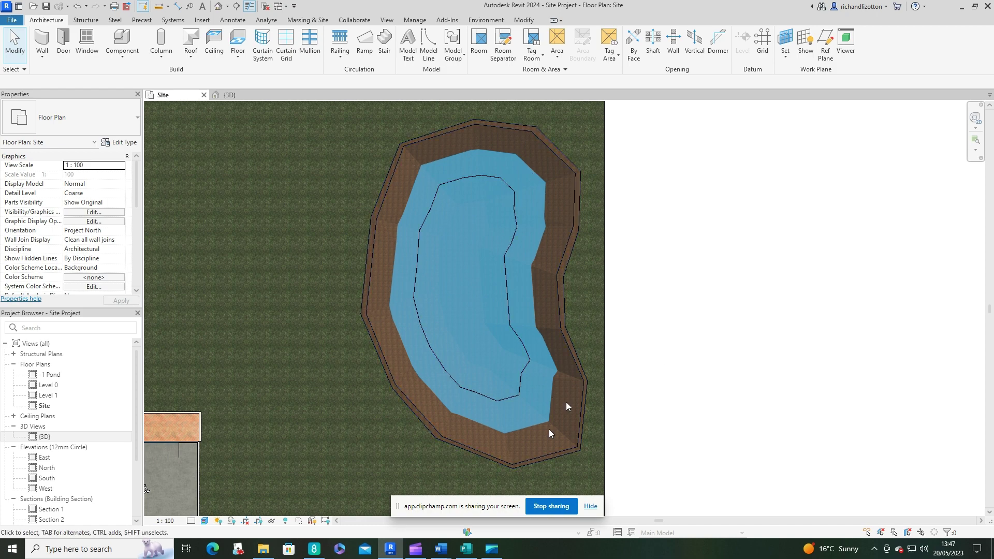
Step: Return to the 3D view and inspect the ground surface and exposed edge around the pond
left_click(240, 95)
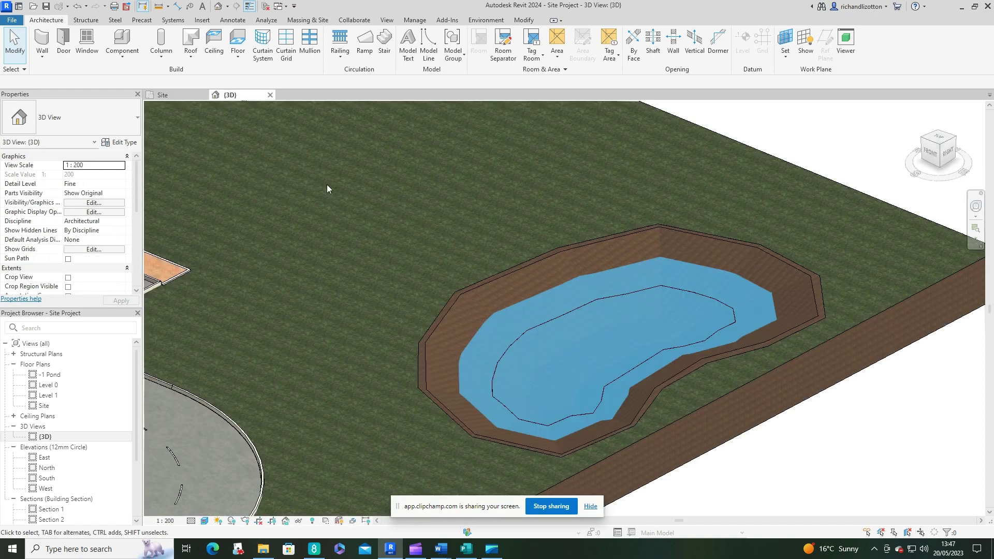
middle_click_drag(676, 413, 647, 403)
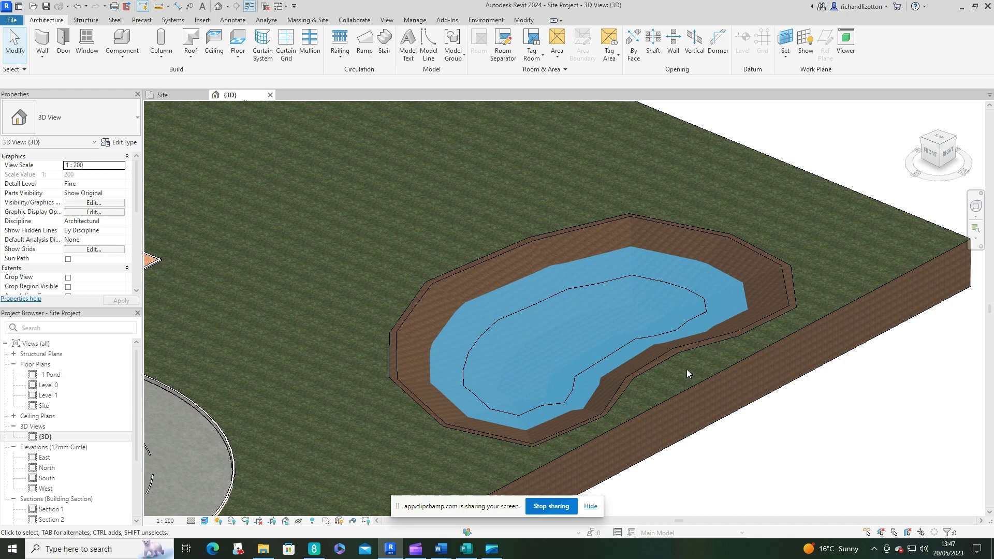
middle_click_drag(691, 355, 666, 357, "shift")
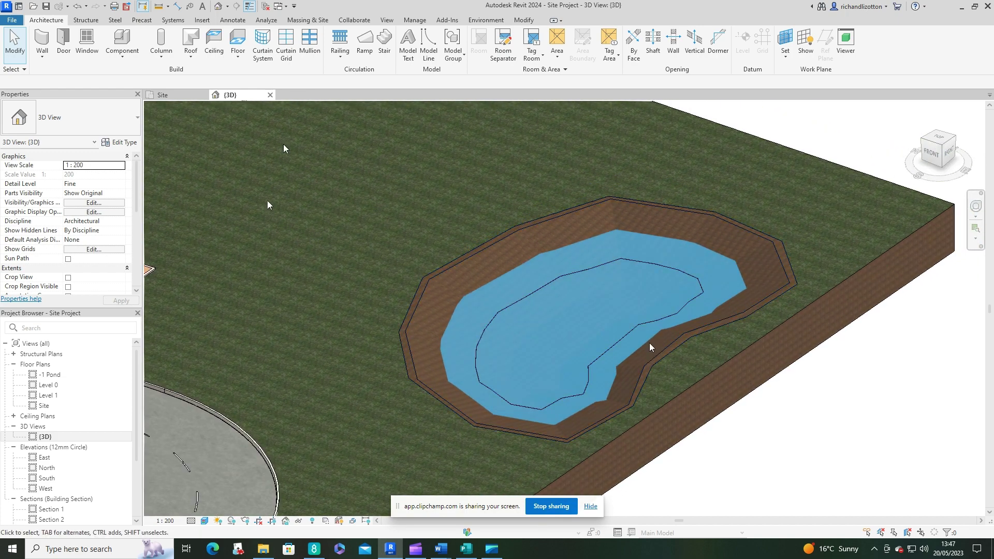
Step: Place seven Planting_Tree_Fruit site components of type Malus_Domestica-6m around the pond
left_click(308, 22)
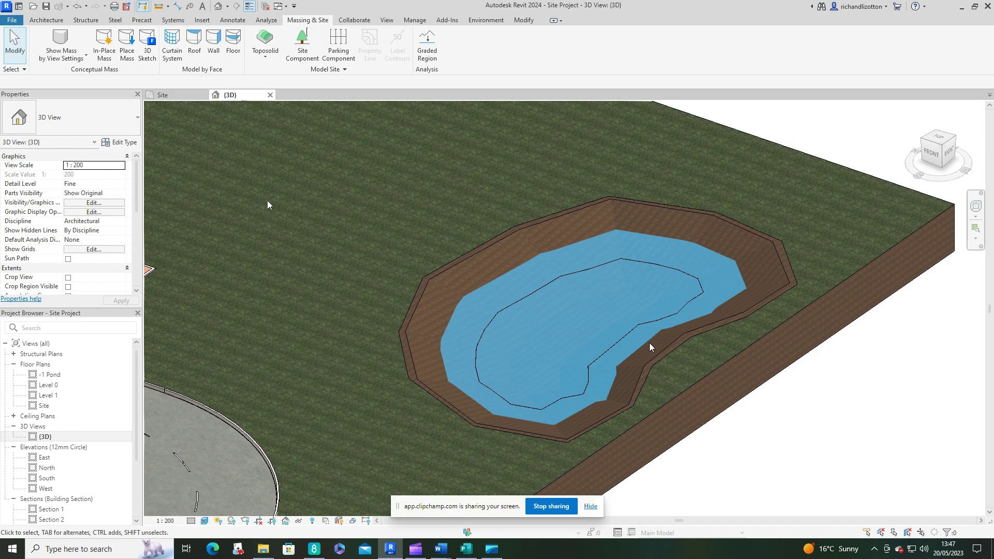
left_click(303, 41)
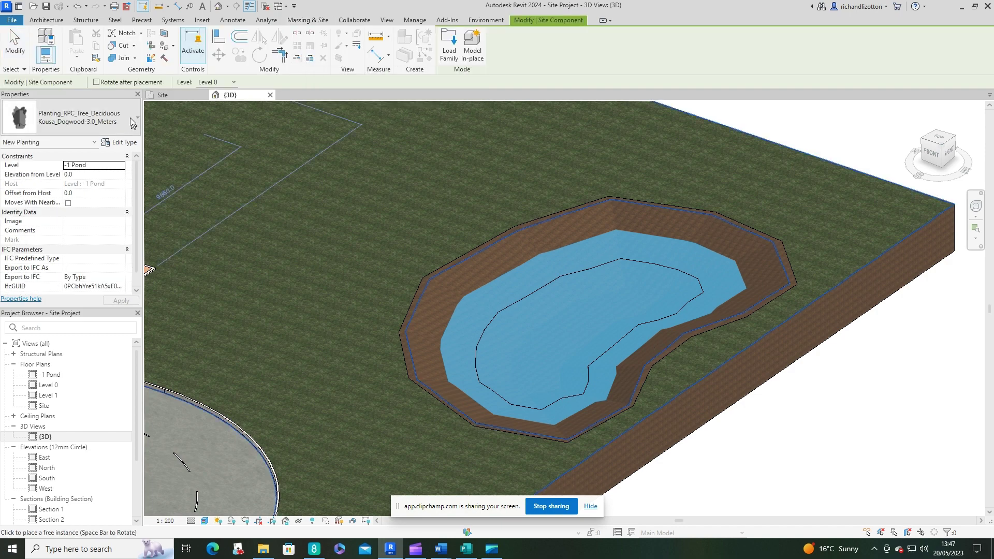
left_click(129, 117)
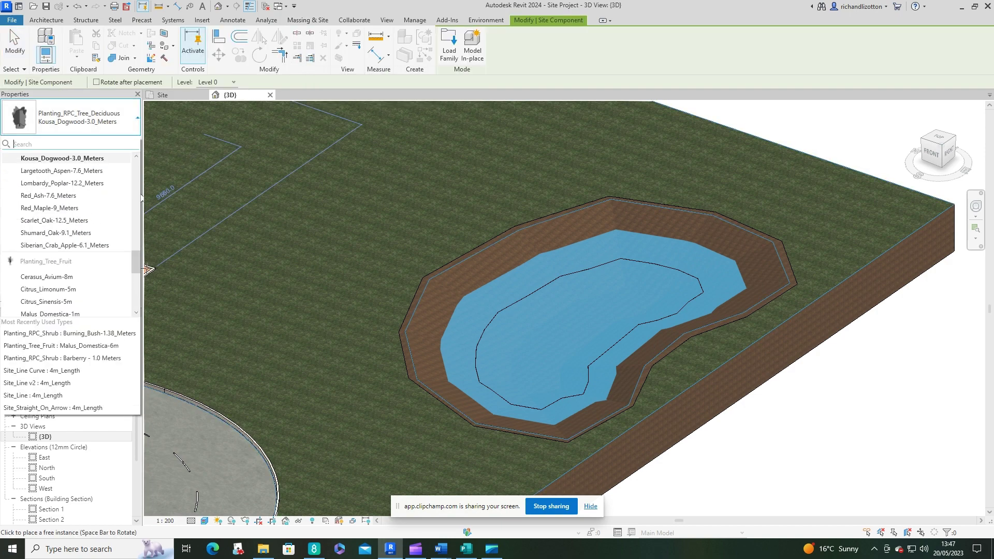
scroll(136, 268, "down", 3)
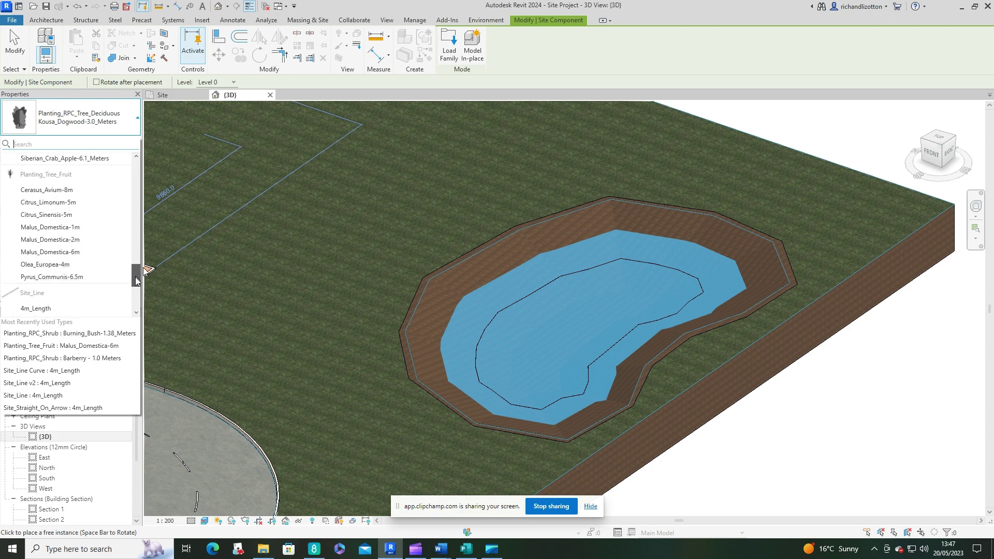
left_click(74, 252)
left_click(510, 194)
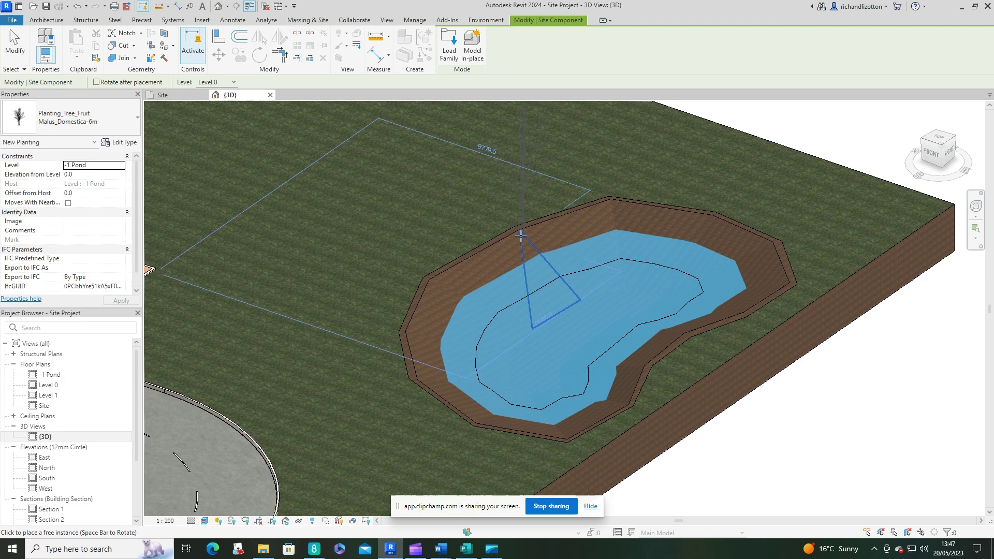
left_click(685, 194)
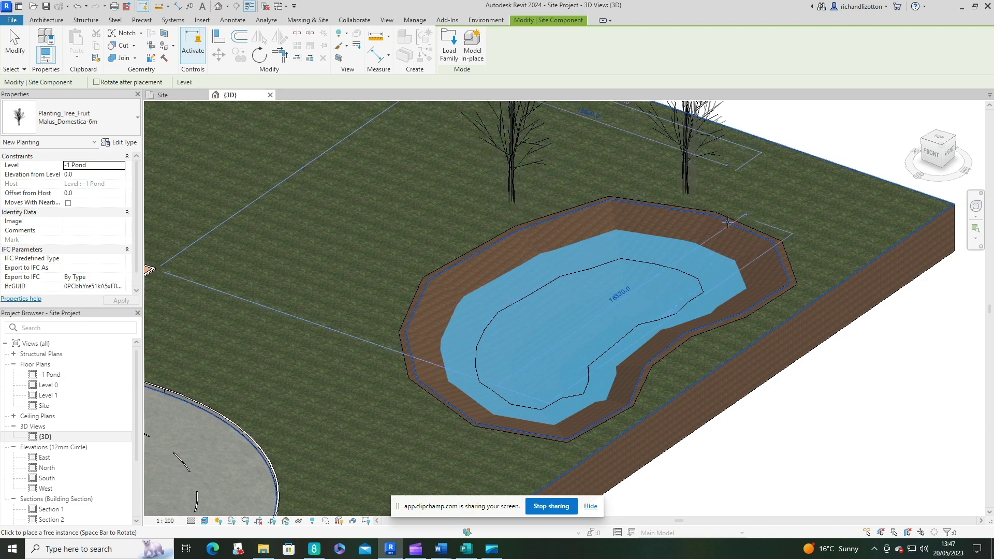
left_click(799, 253)
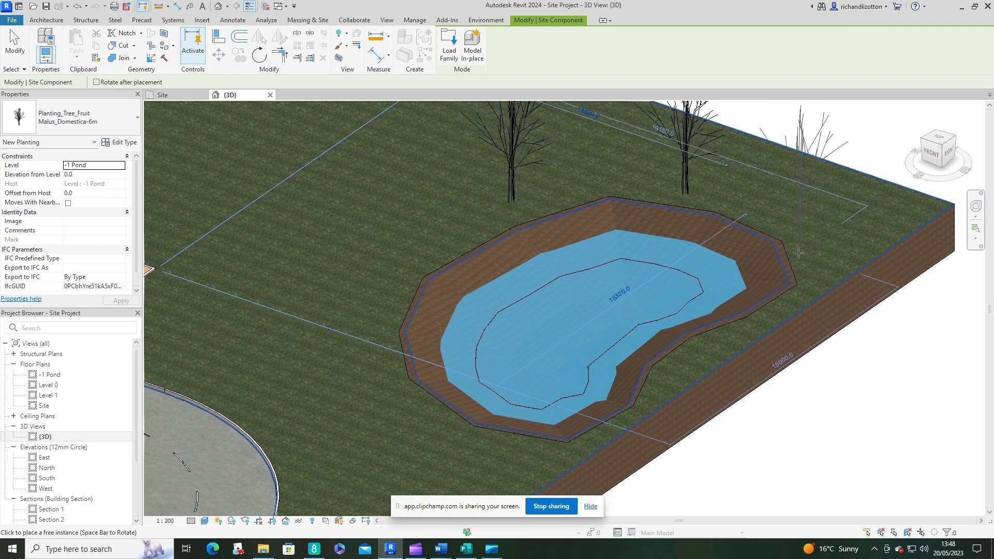
left_click(694, 363)
left_click(416, 272)
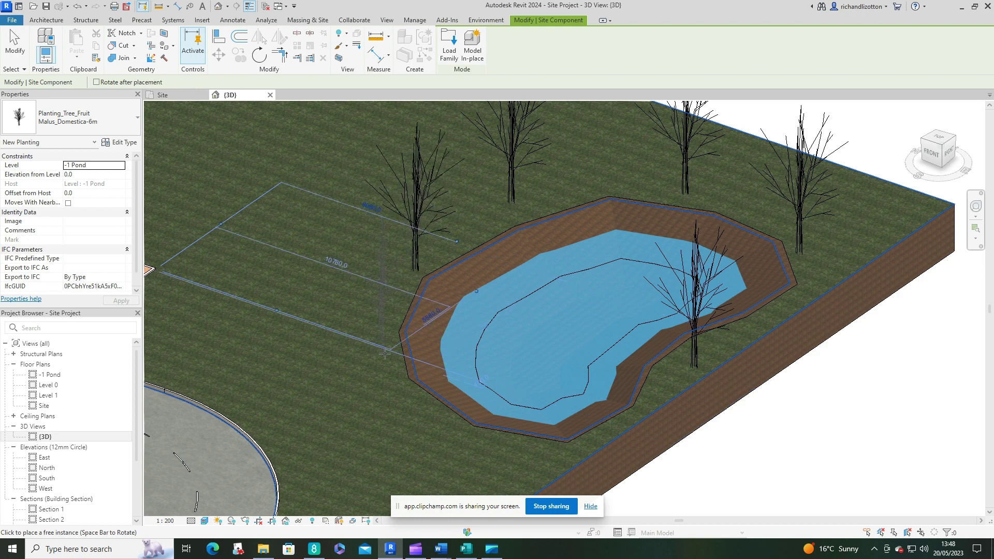
left_click(386, 352)
left_click(412, 445)
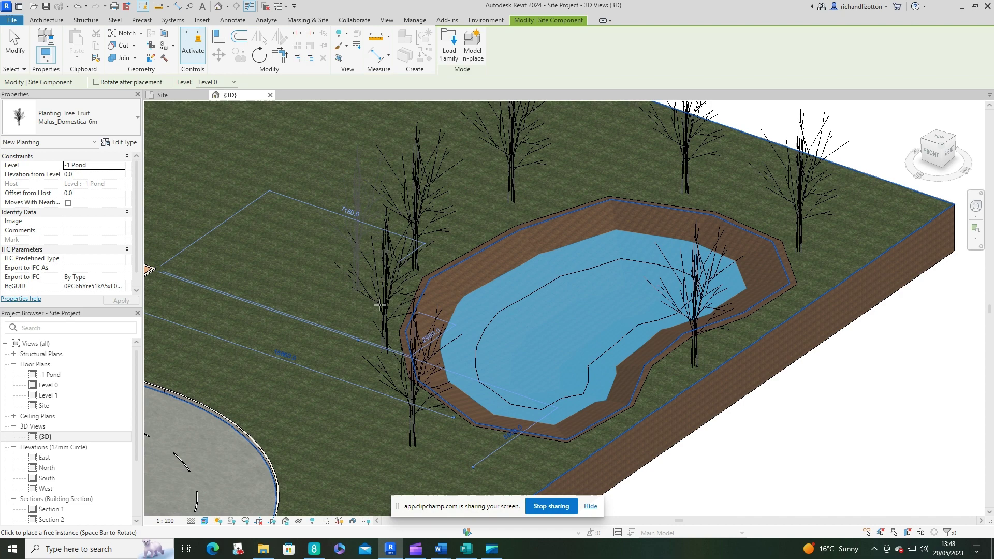
key("Escape")
key("Escape")
Step: Duplicate the type of one 6 m apple tree beside the pond as Malus_Domestica-4m
left_click(388, 343)
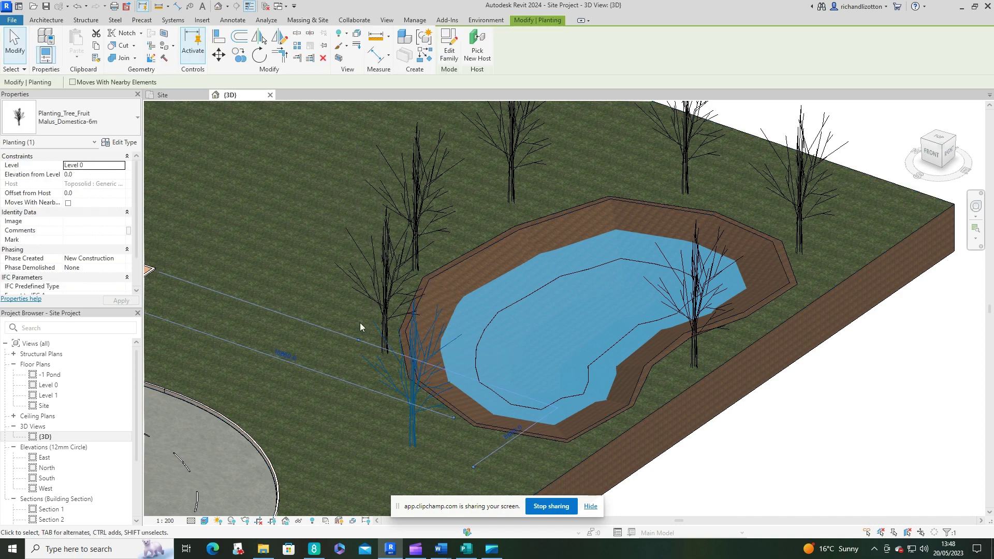
left_click(847, 388)
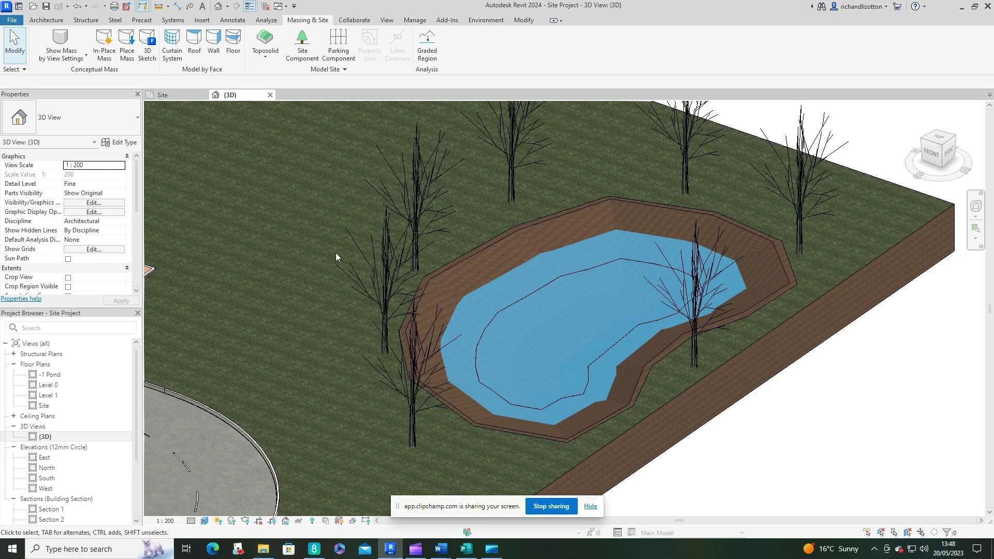
left_click(419, 213)
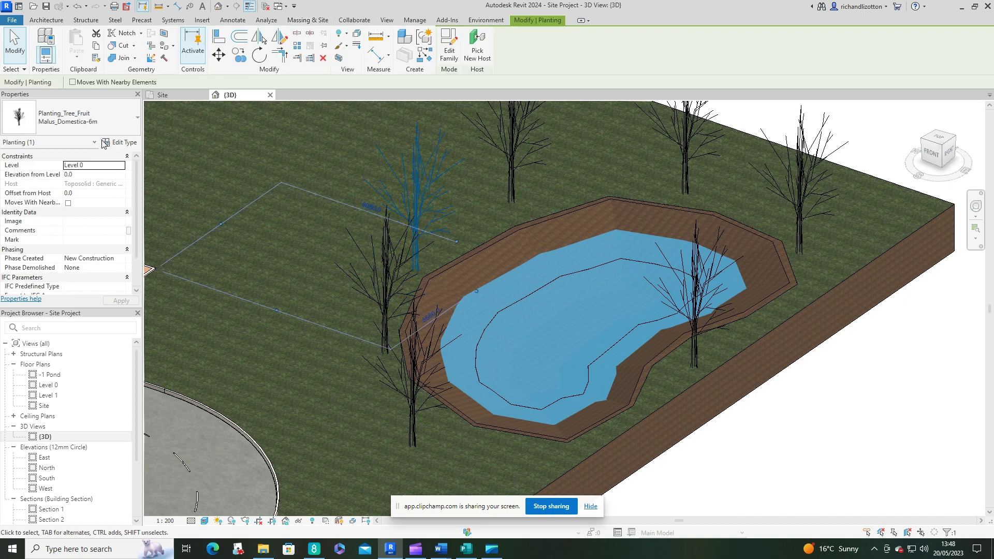
left_click(121, 144)
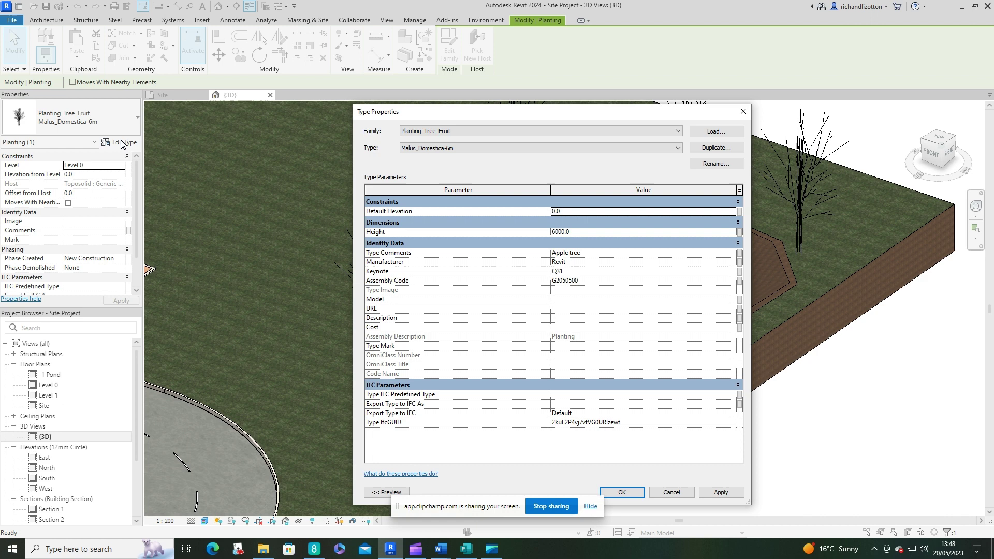
left_click(706, 150)
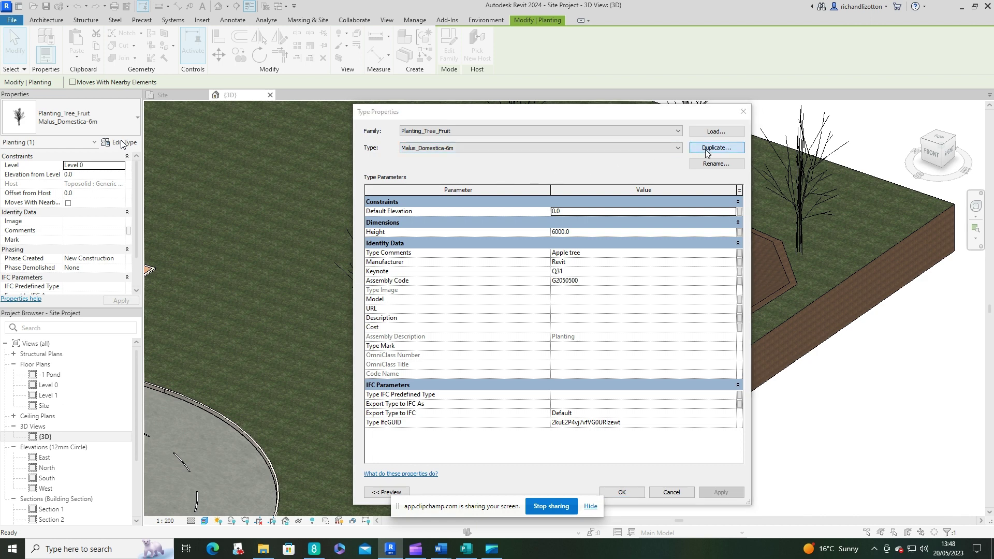
left_click(571, 301)
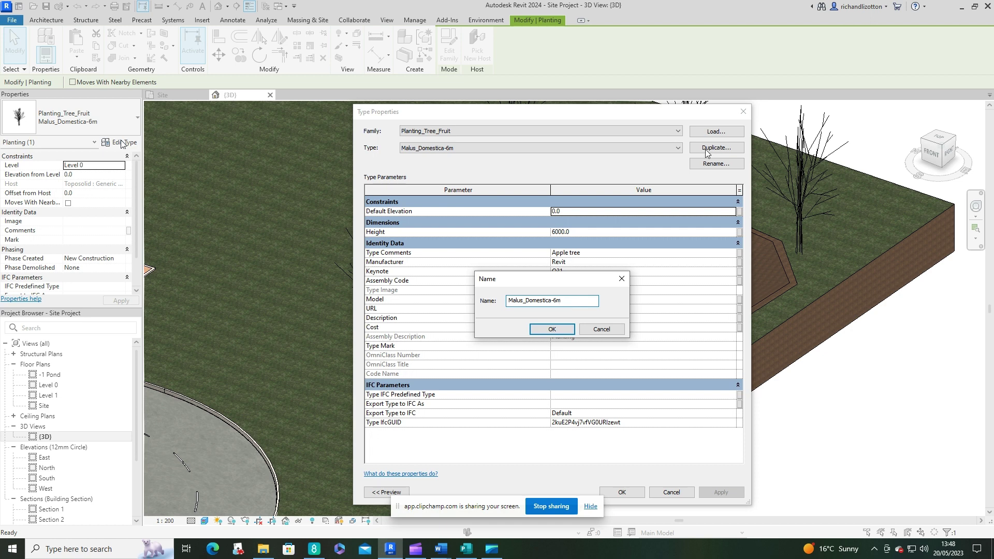
key("BackSpace")
type("4")
left_click(552, 329)
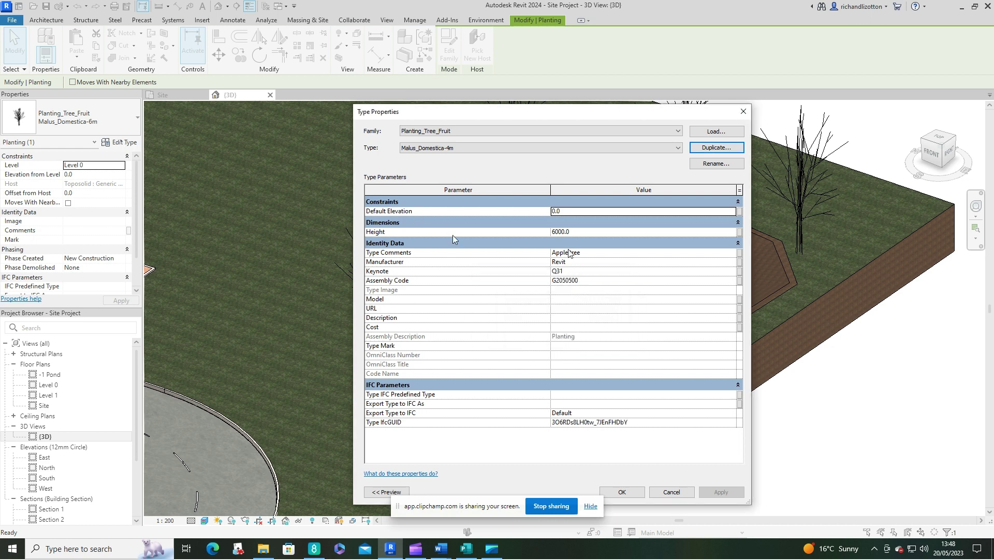
Step: Set the Malus_Domestica-4m type's height to 4000 mm, accept the type properties, and deselect the tree
left_click(555, 232)
key("BackSpace")
type("4")
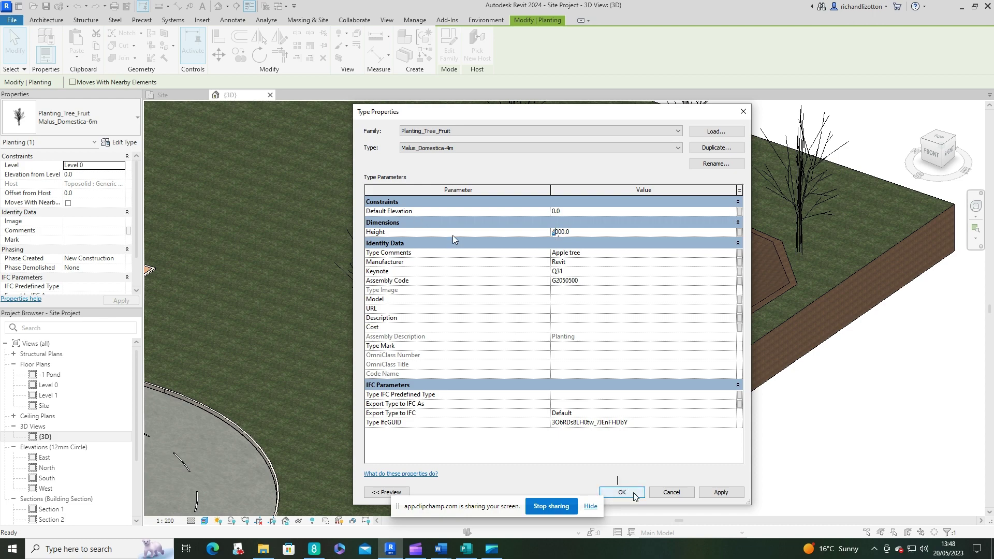
left_click(634, 494)
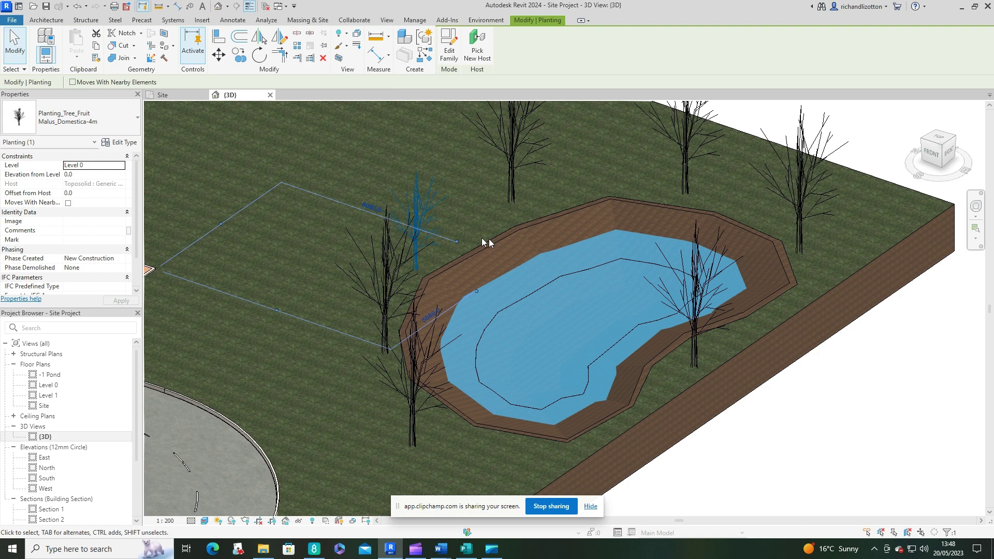
key("Escape")
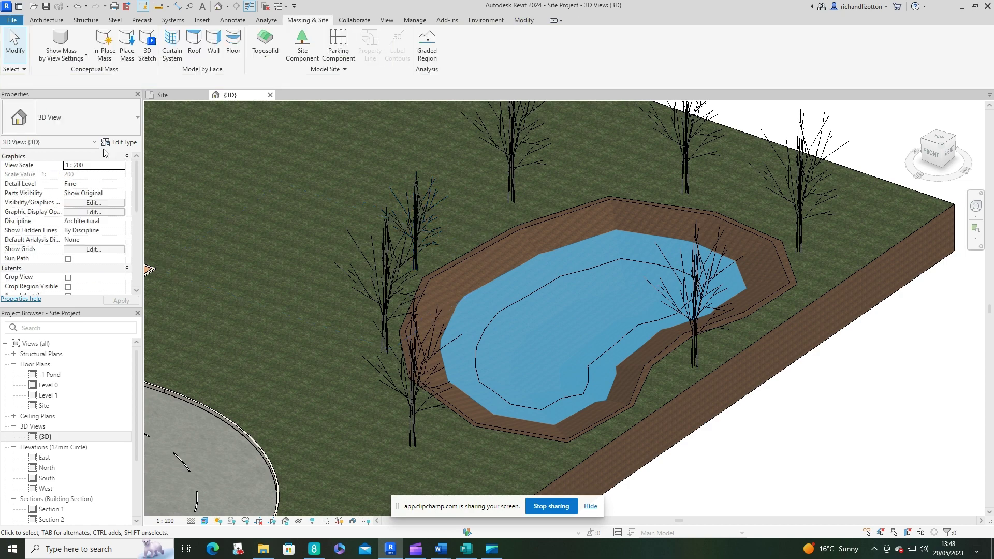
Step: Place four Malus_Domestica-4m trees as site components on the grass between and beyond the taller trees
left_click(311, 49)
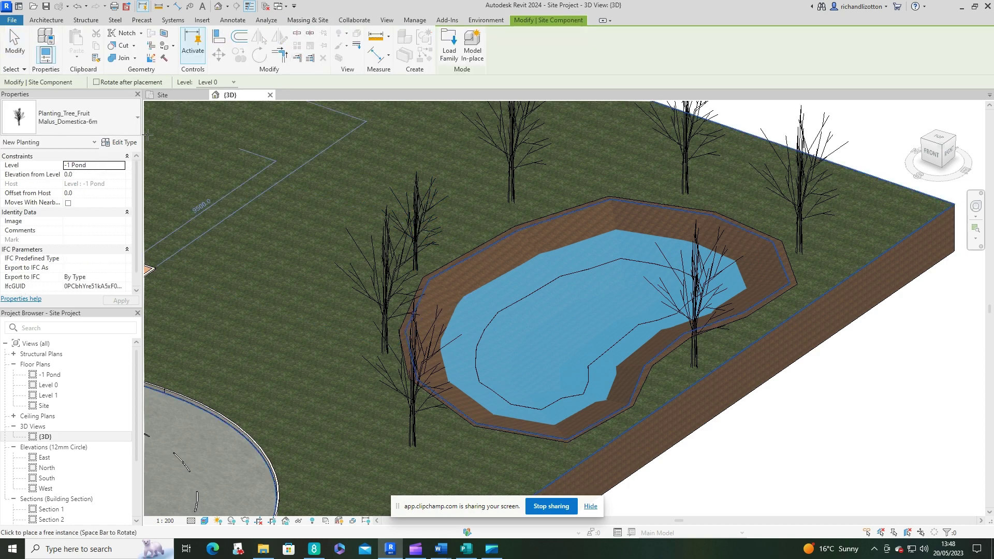
left_click(133, 127)
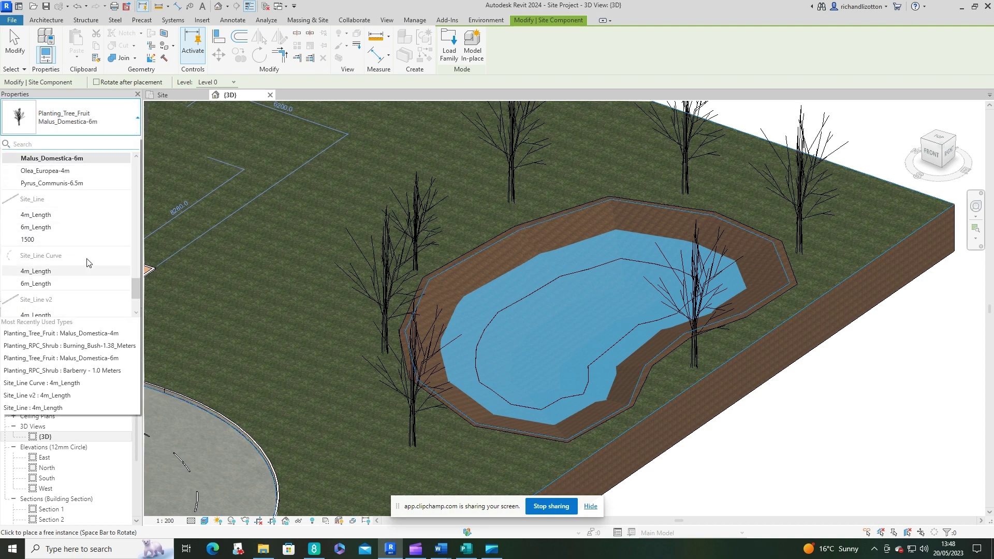
scroll(86, 263, "up", 2)
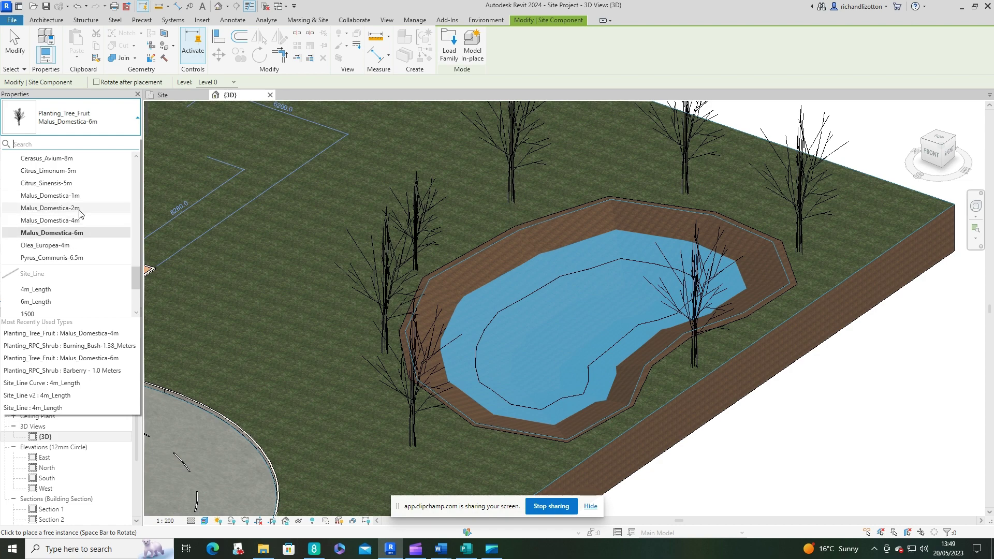
left_click(77, 220)
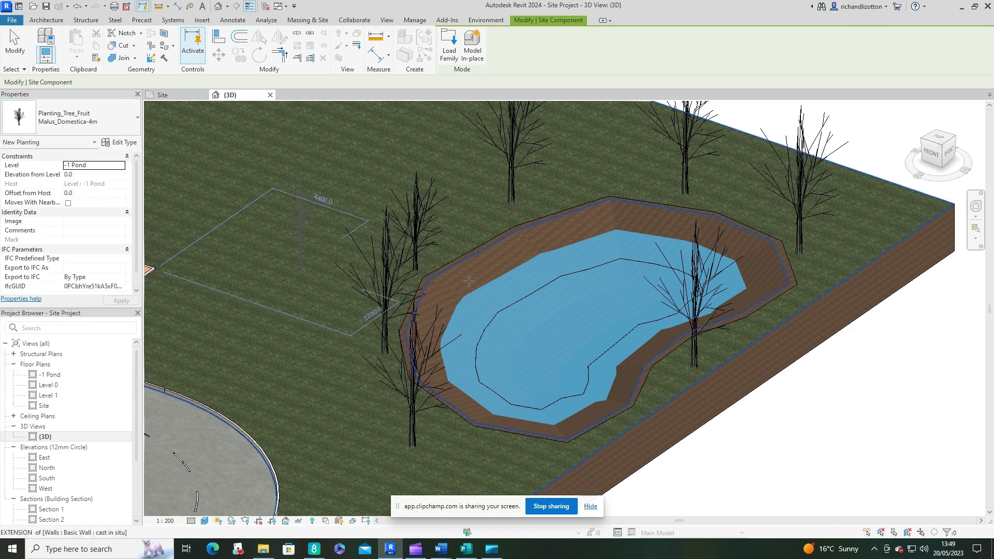
left_click(571, 199)
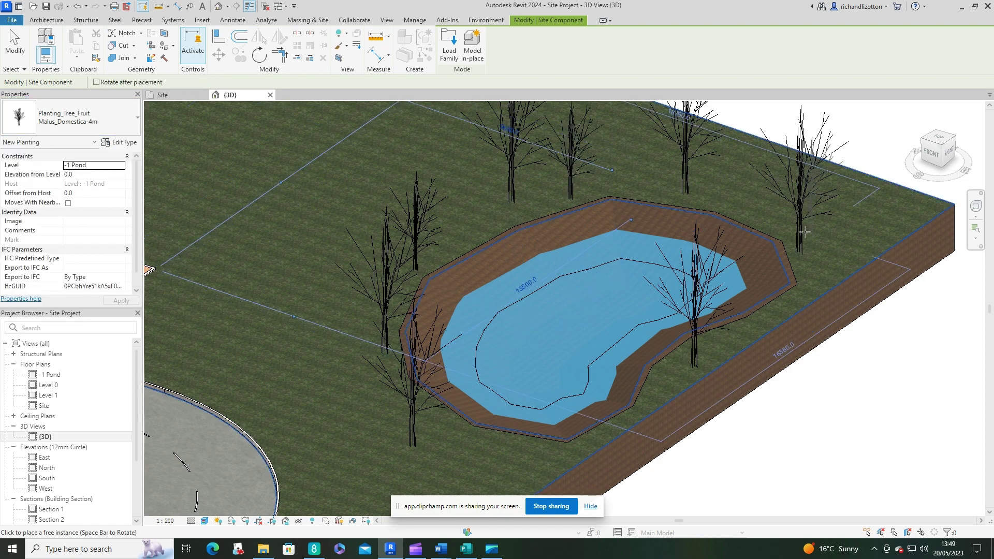
left_click(872, 228)
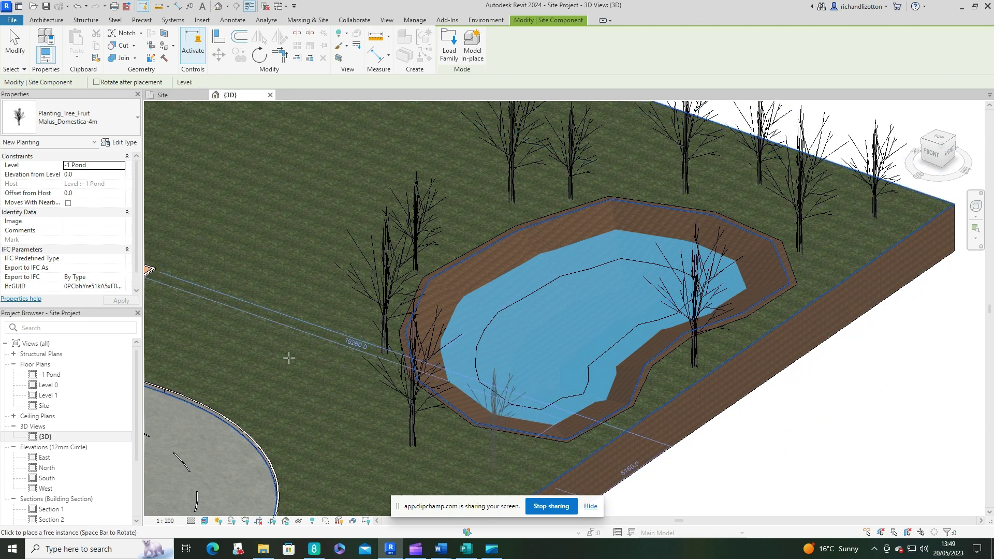
Step: Add five smaller Malus_Domestica-2m trees as site components around the pond's rim
left_click(136, 118)
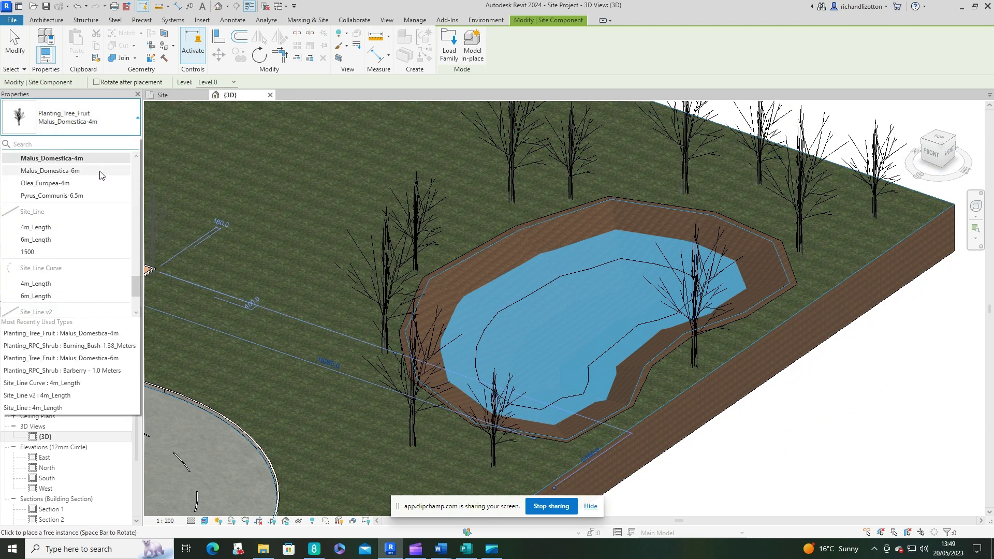
scroll(93, 217, "up", 3)
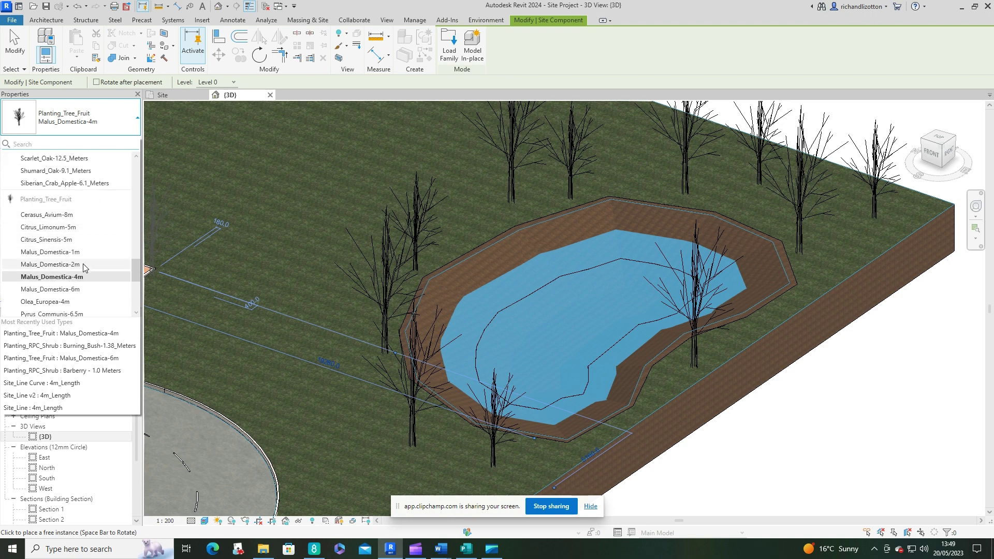
left_click(85, 266)
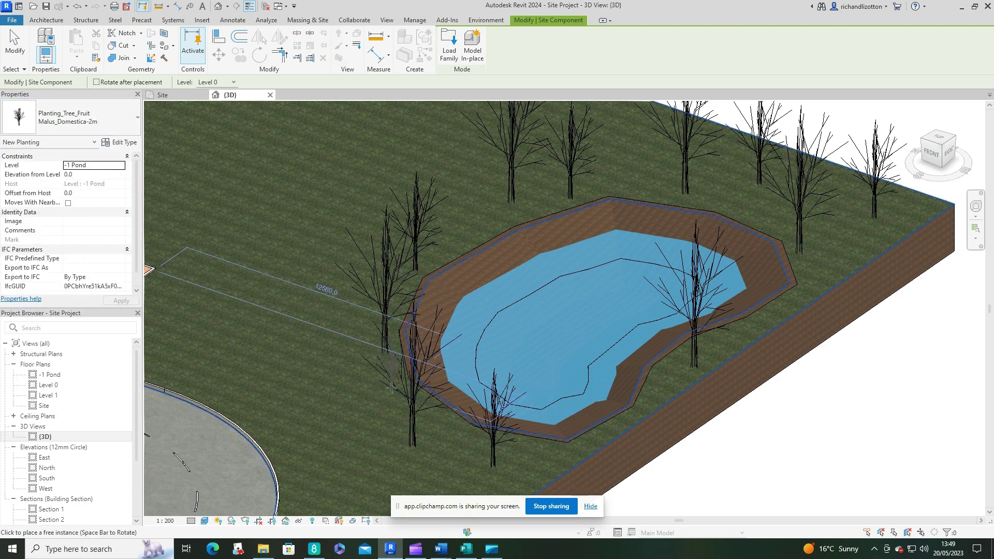
left_click(443, 305)
left_click(485, 232)
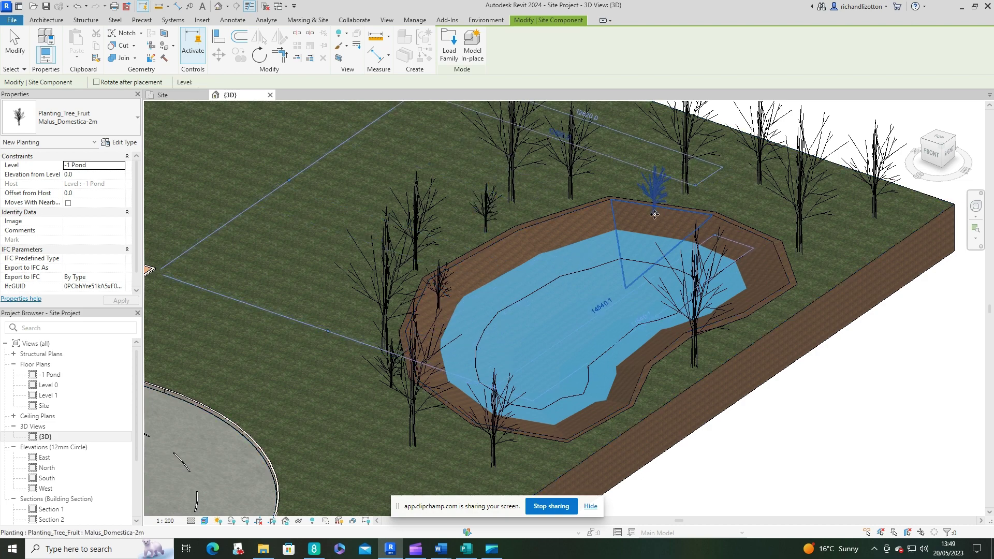
left_click(655, 214)
left_click(792, 297)
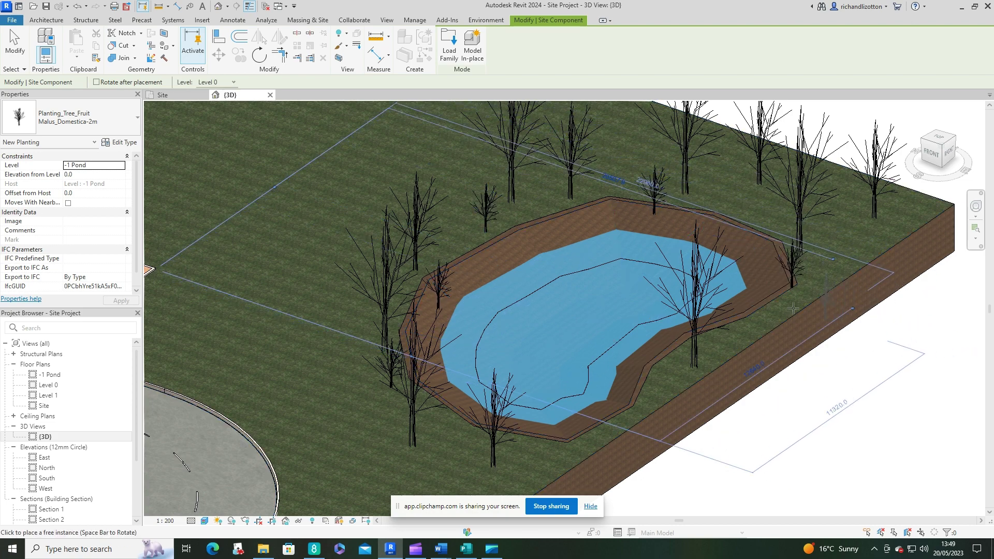
Step: Scatter Malus_Domestica-1m trees along the pond's banks and the surrounding grass, and finish placing site components
left_click(88, 118)
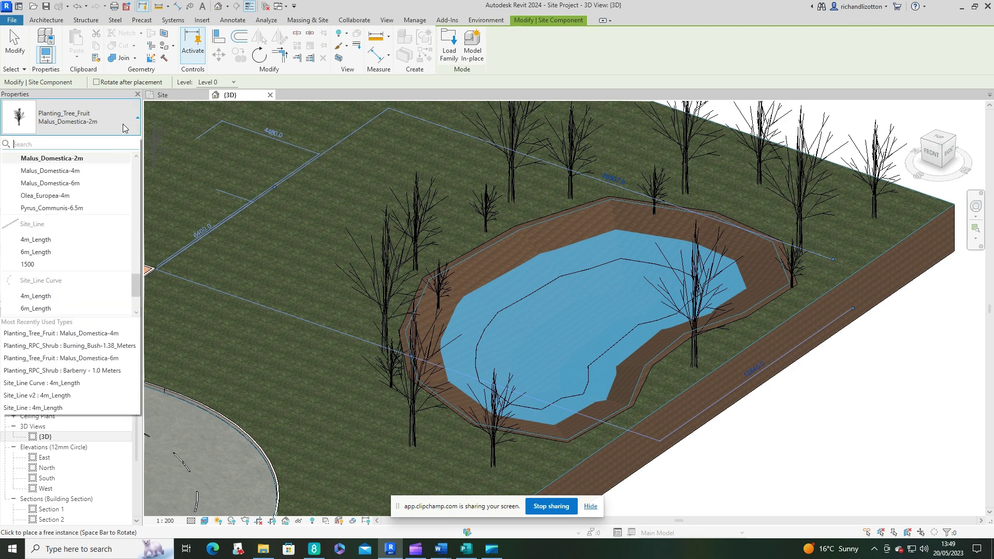
scroll(91, 173, "up", 1)
left_click(93, 184)
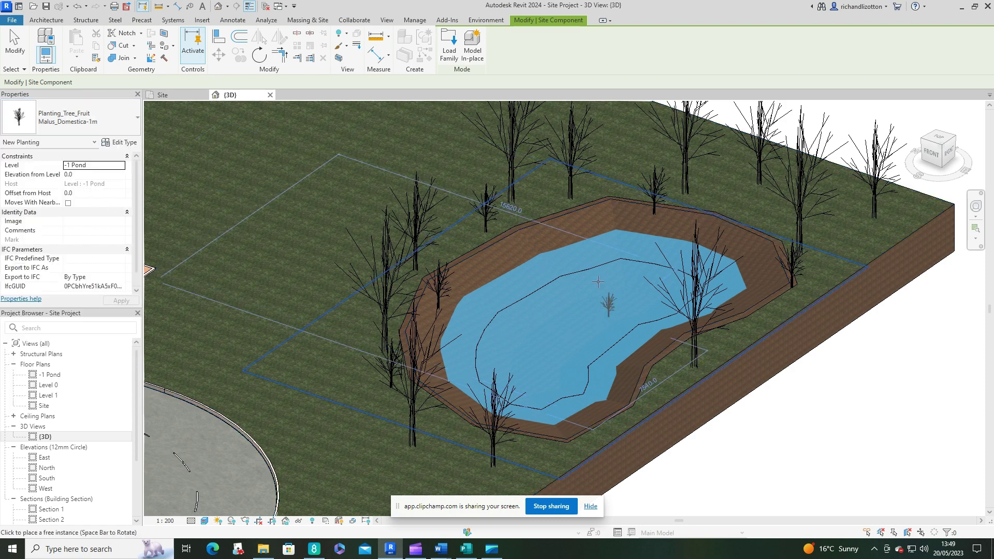
left_click(544, 239)
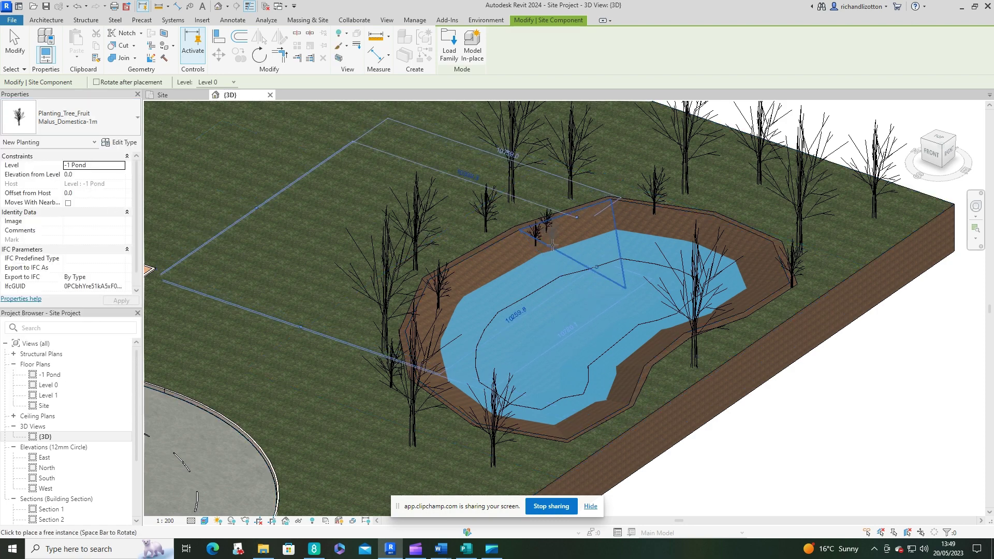
left_click(474, 278)
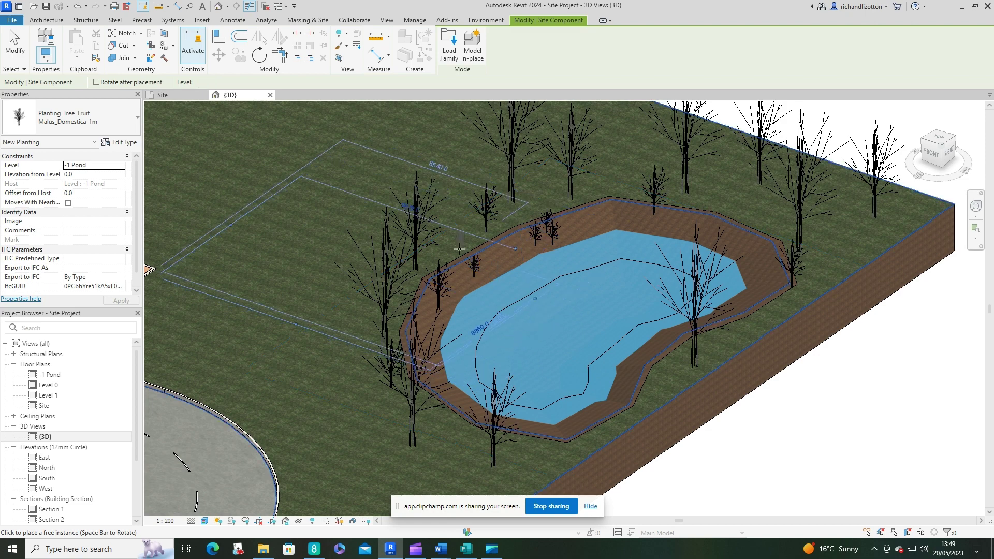
left_click(495, 335)
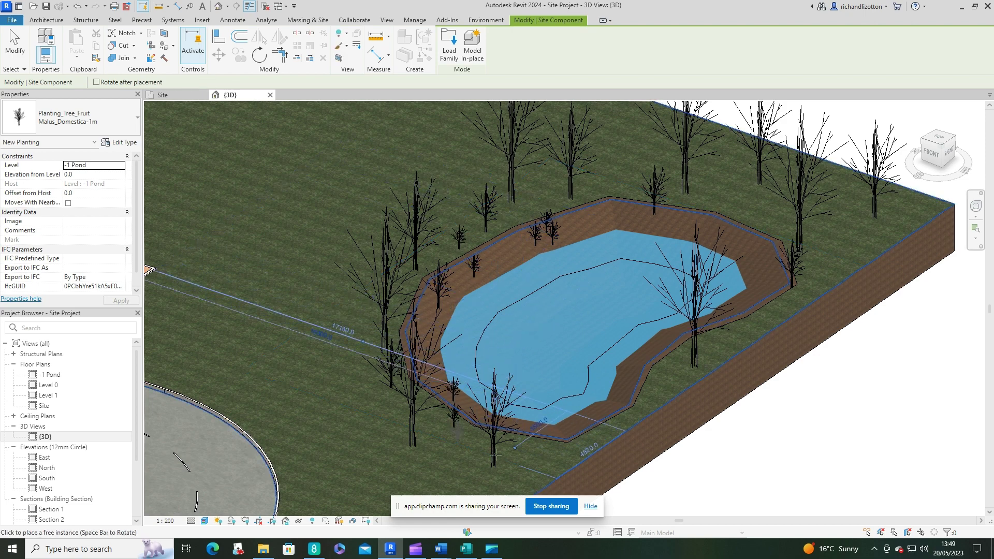
left_click(547, 465)
left_click(443, 465)
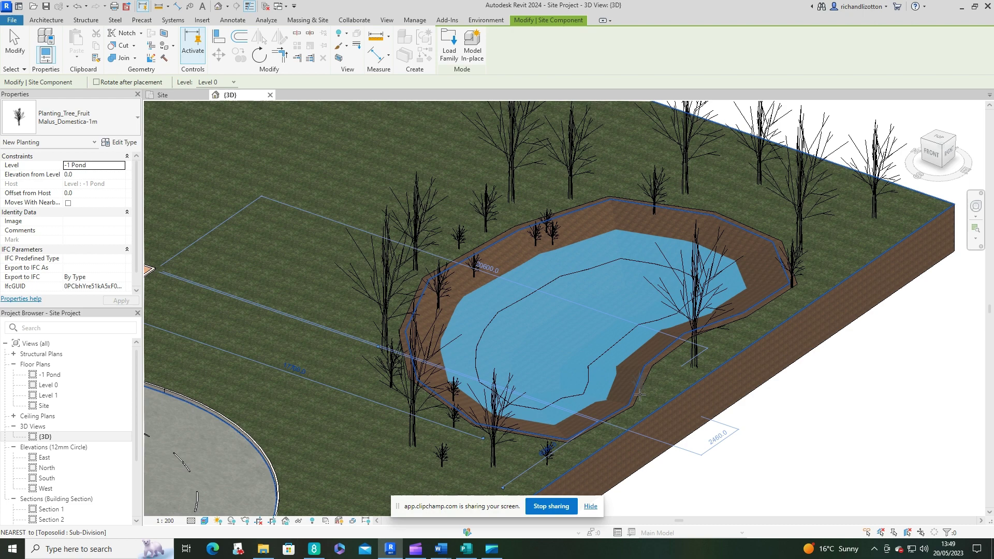
left_click(647, 399)
left_click(609, 405)
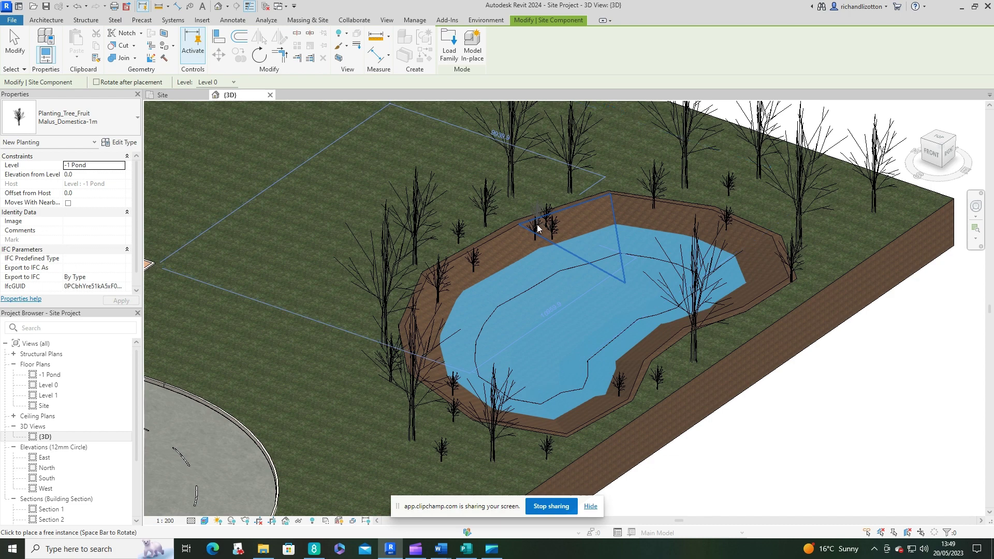
key("Escape")
key("Escape")
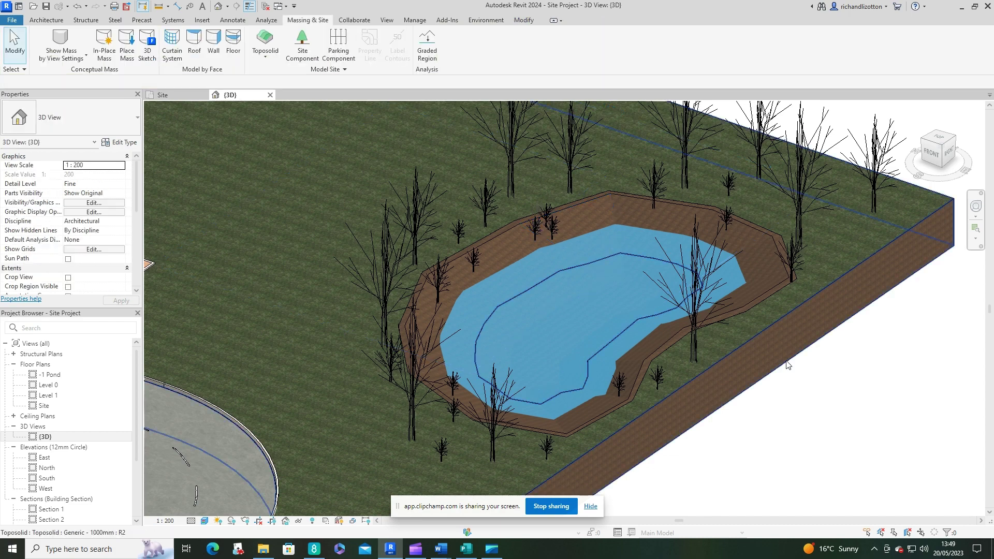